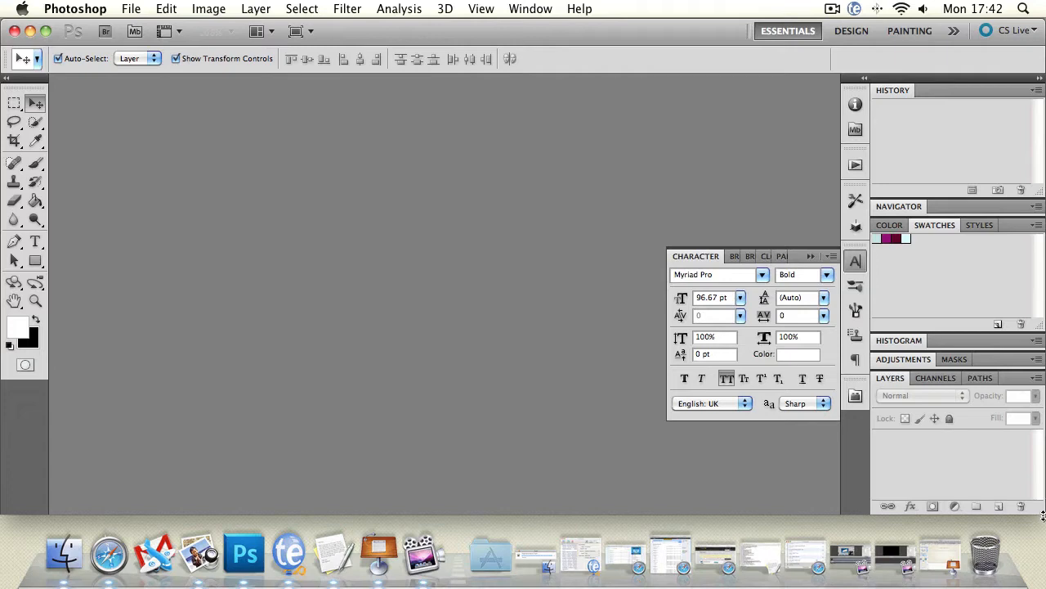
# Step: Resize the application window to a little over half the screen width and collapse the Character panel
pyautogui.moveTo(1043, 512); pyautogui.dragTo(456, 508)
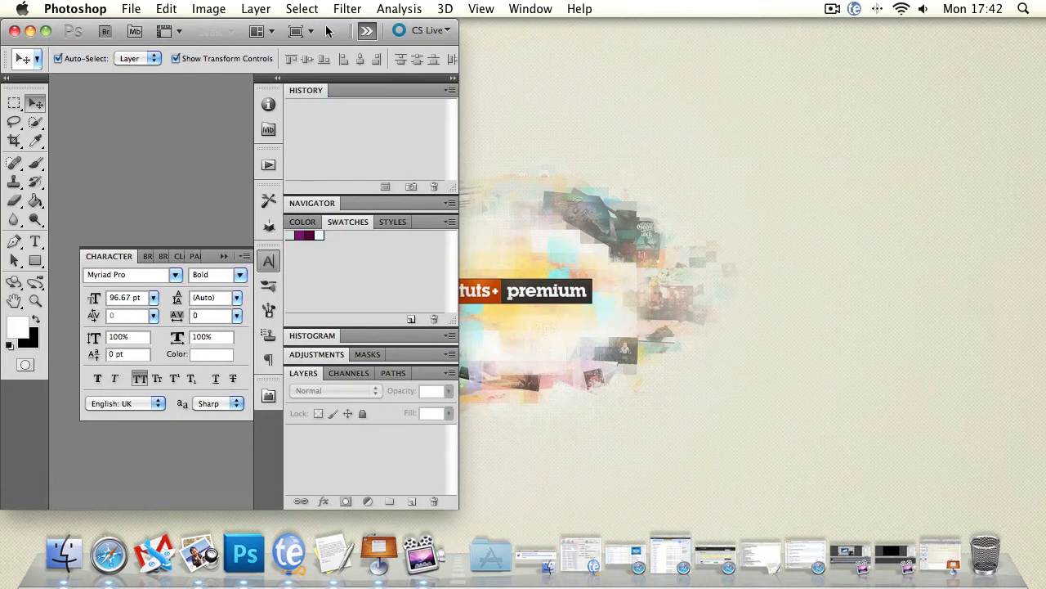
pyautogui.moveTo(329, 31); pyautogui.dragTo(335, 9)
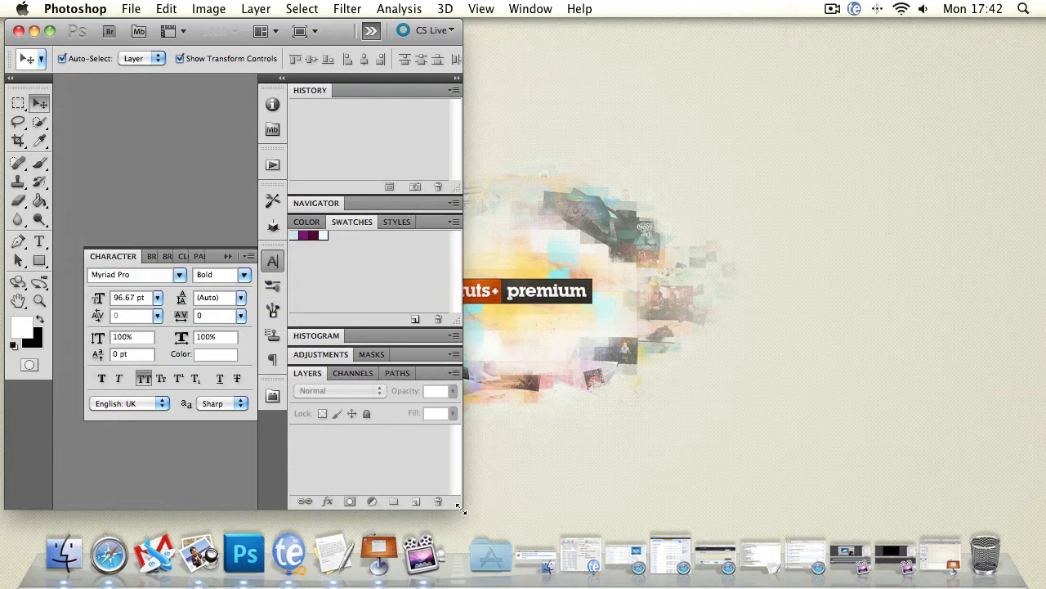
pyautogui.moveTo(460, 508); pyautogui.dragTo(421, 500)
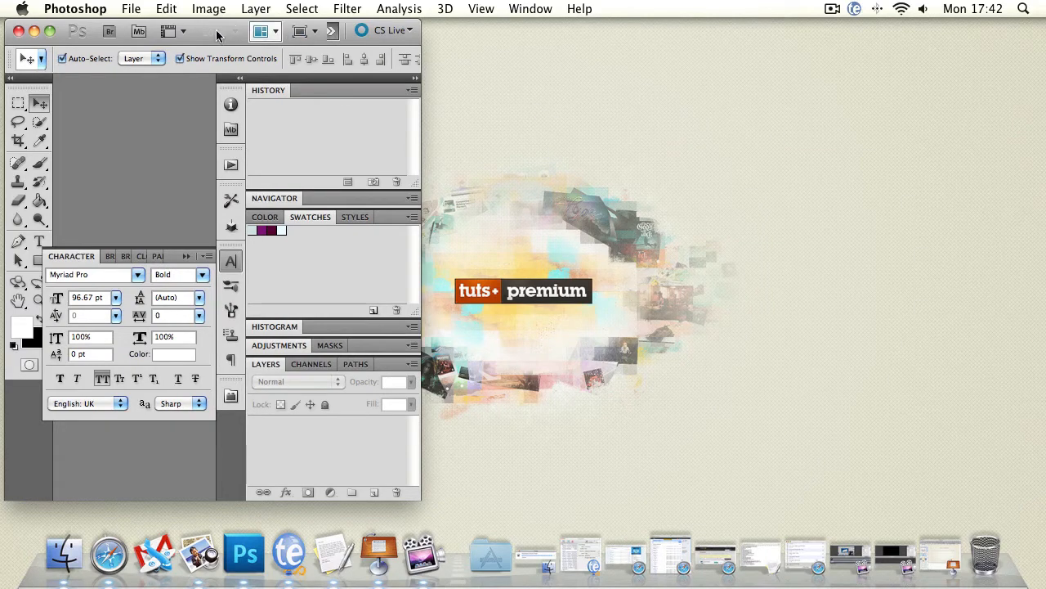
pyautogui.click(187, 257)
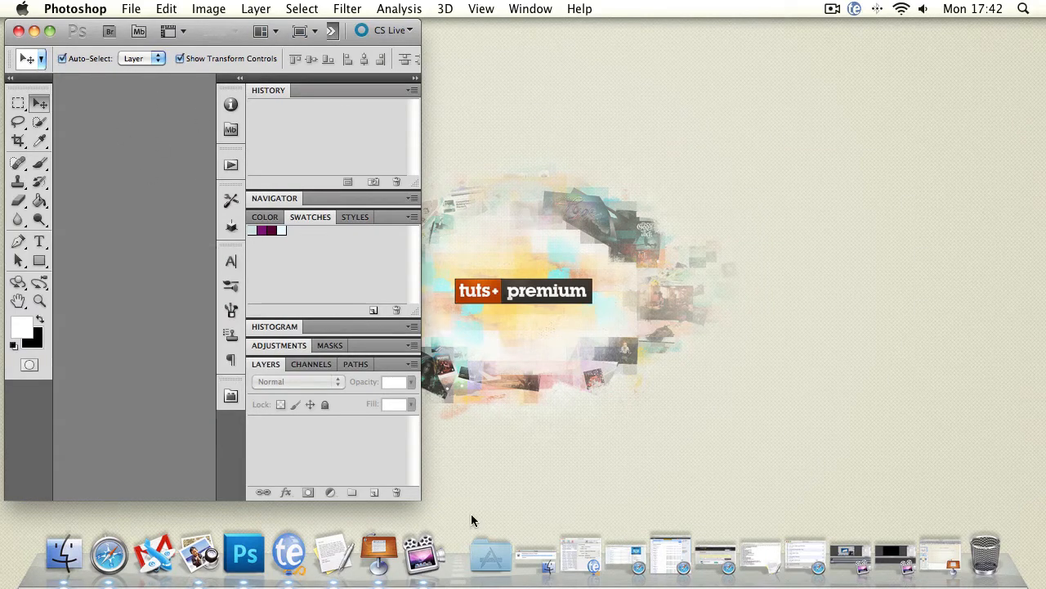
pyautogui.moveTo(412, 494); pyautogui.dragTo(594, 505)
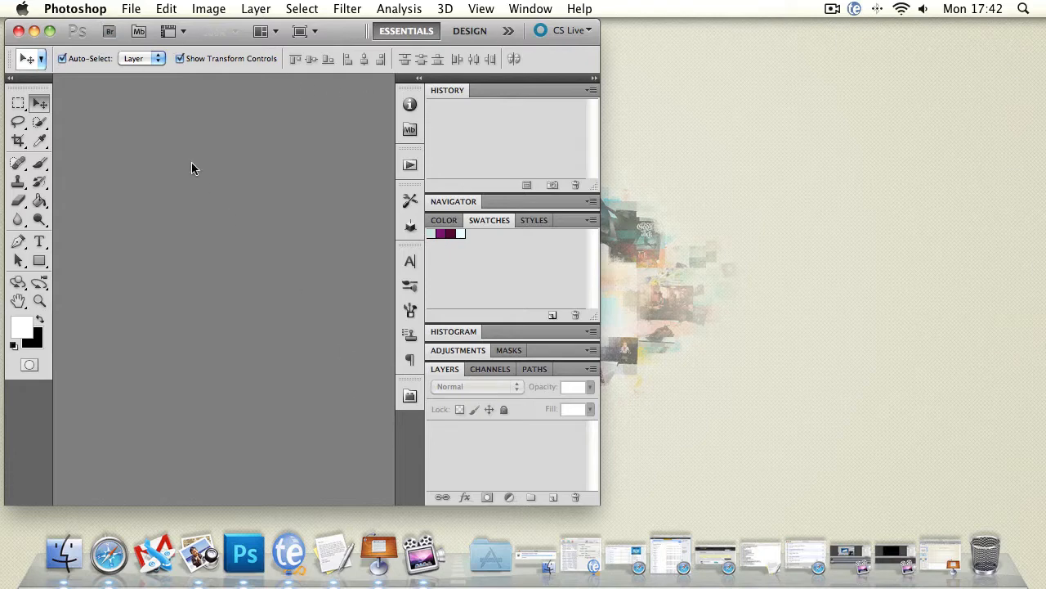
# Step: Turn off the Application Frame so the desktop shows behind the panels
pyautogui.click(529, 9)
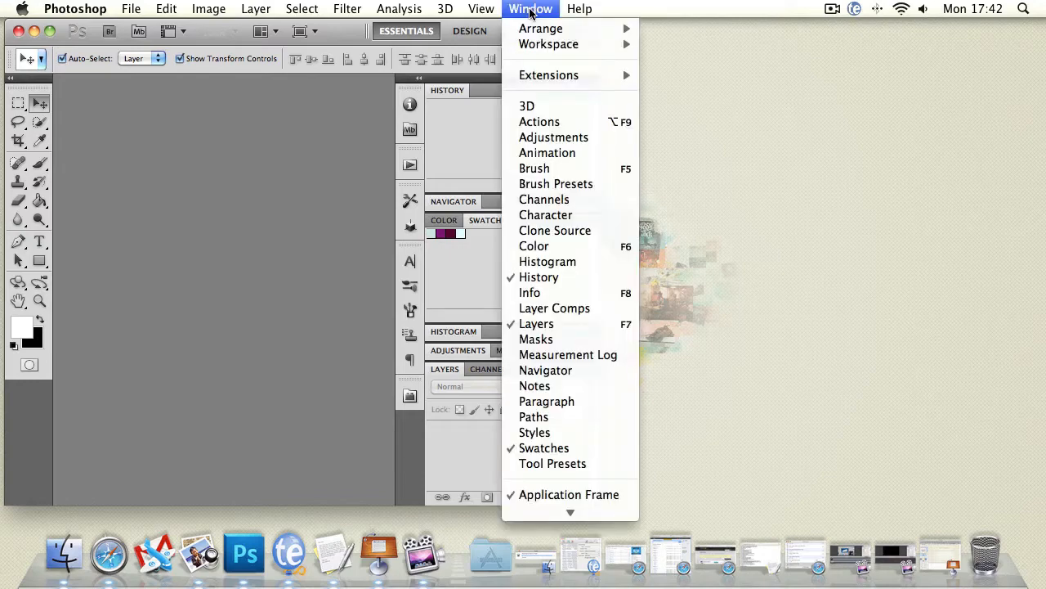
pyautogui.moveTo(537, 538)
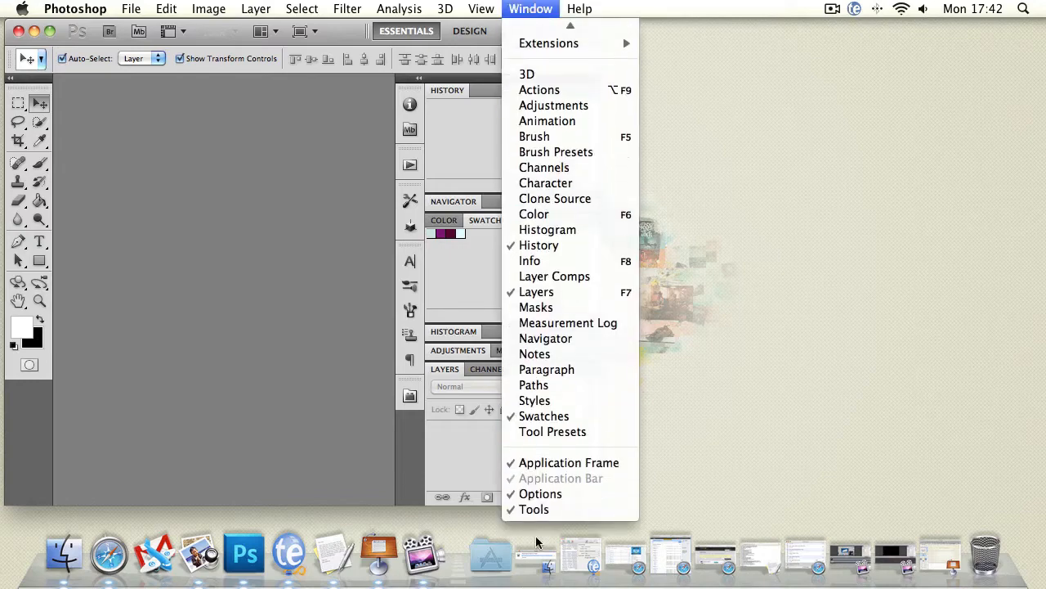
pyautogui.click(577, 464)
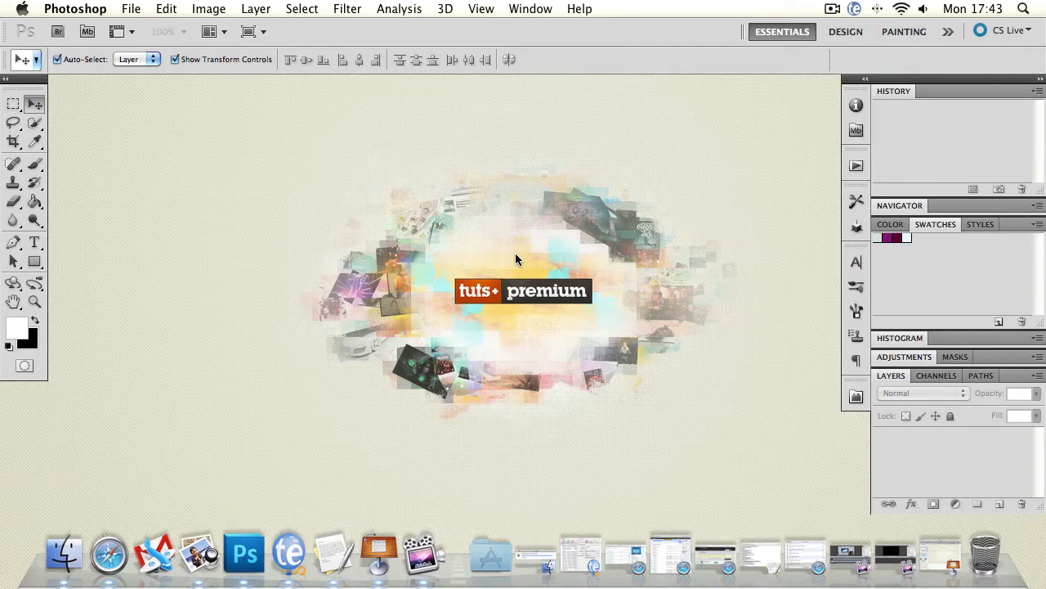
# Step: Switch from the Essentials workspace to the New in CS 5 workspace
pyautogui.click(528, 7)
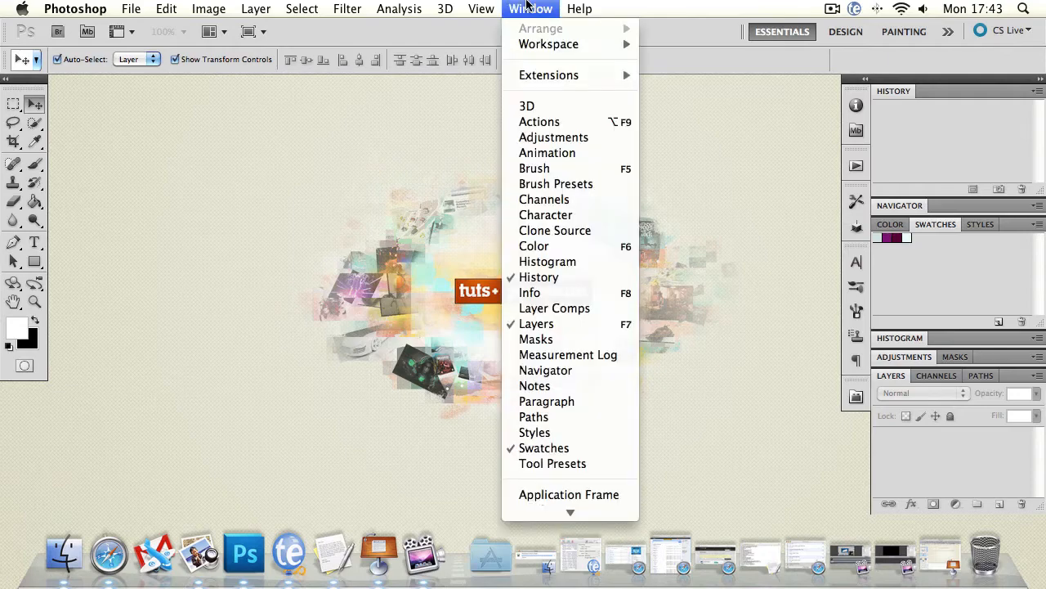
pyautogui.moveTo(532, 43)
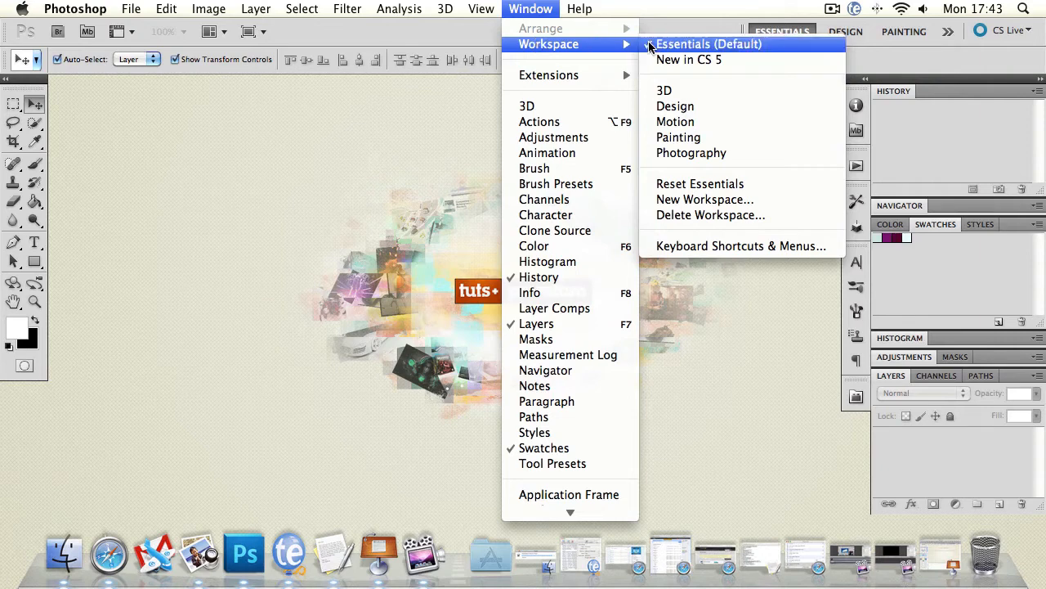
pyautogui.click(712, 62)
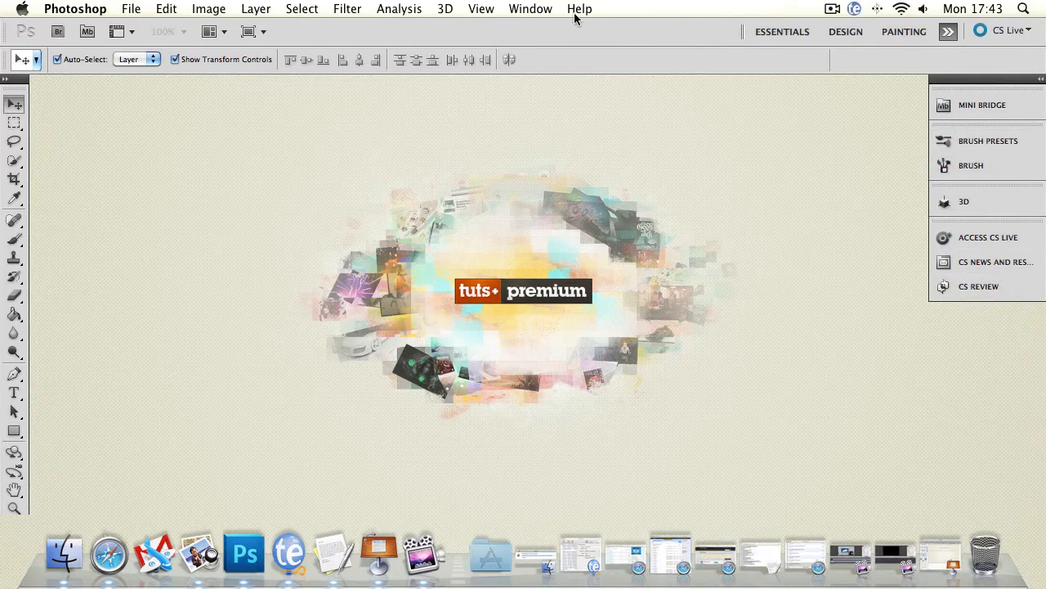
# Step: Look through the menus for the highlighted new CS 5 commands and load the 3D workspace
pyautogui.click(512, 7)
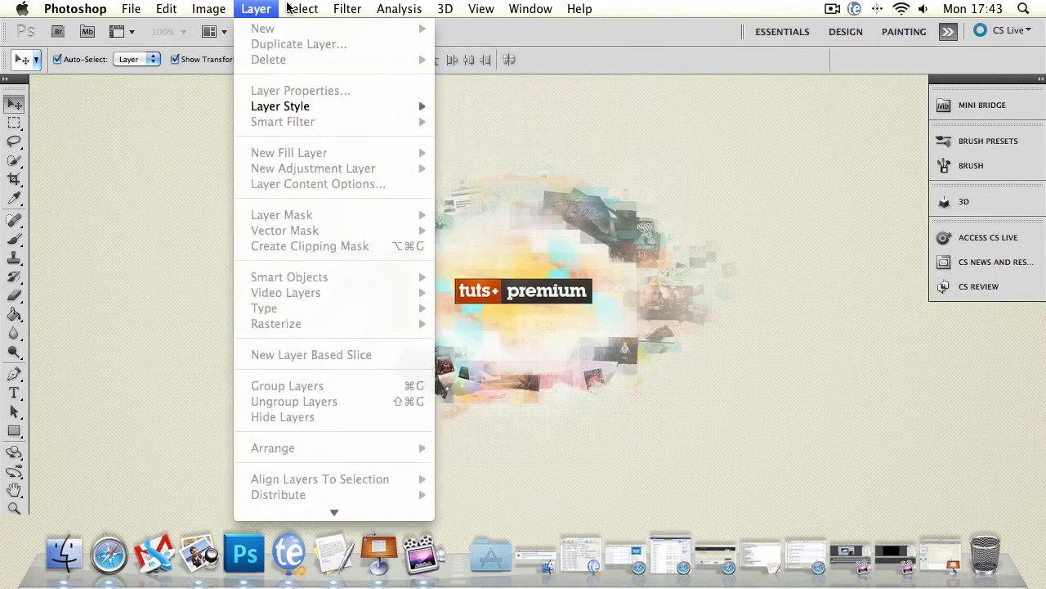
pyautogui.moveTo(574, 276)
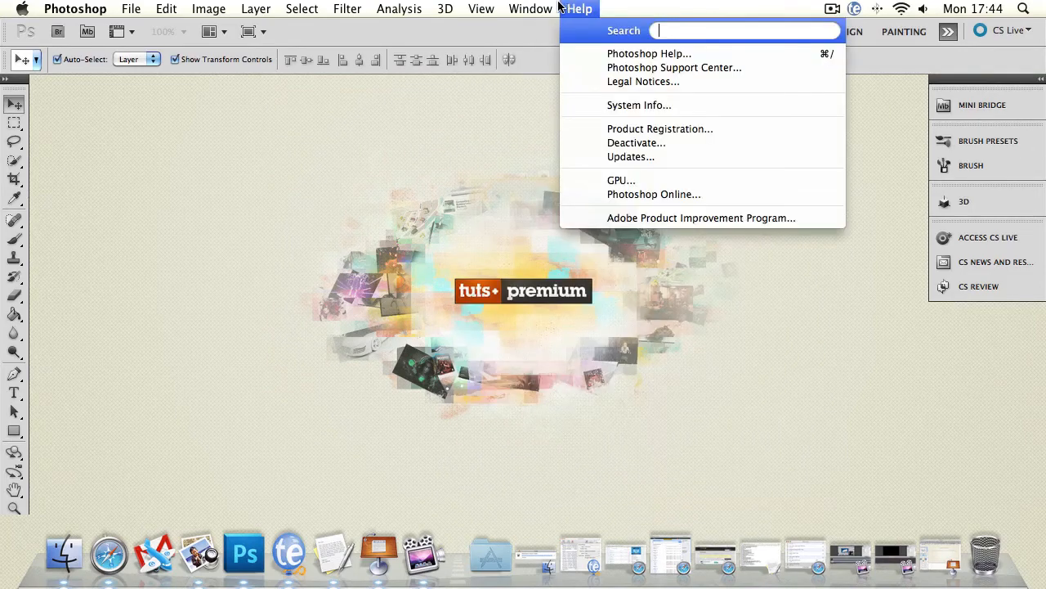
pyautogui.moveTo(559, 76)
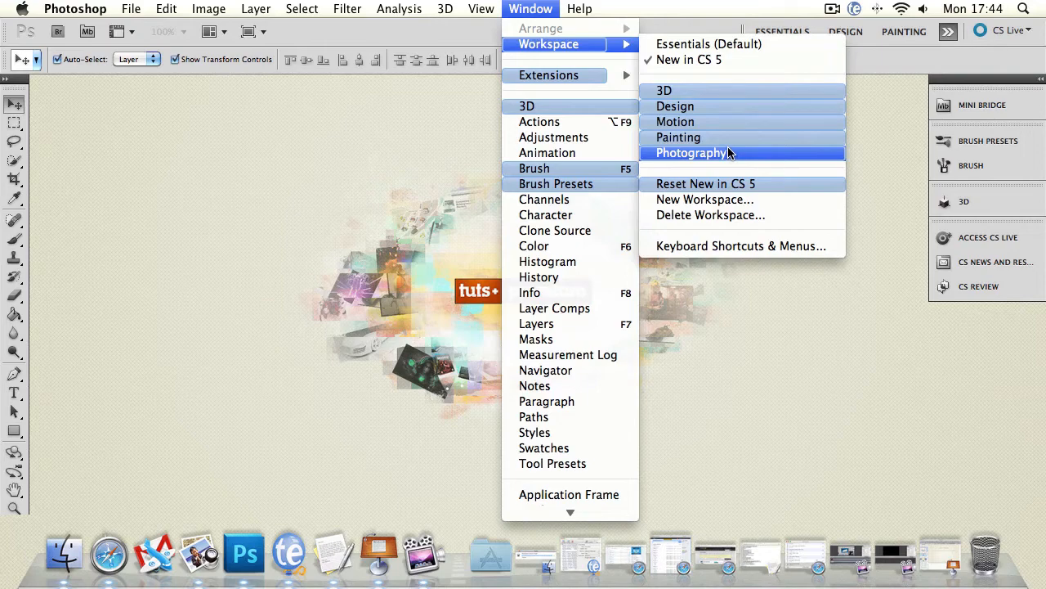
pyautogui.click(701, 91)
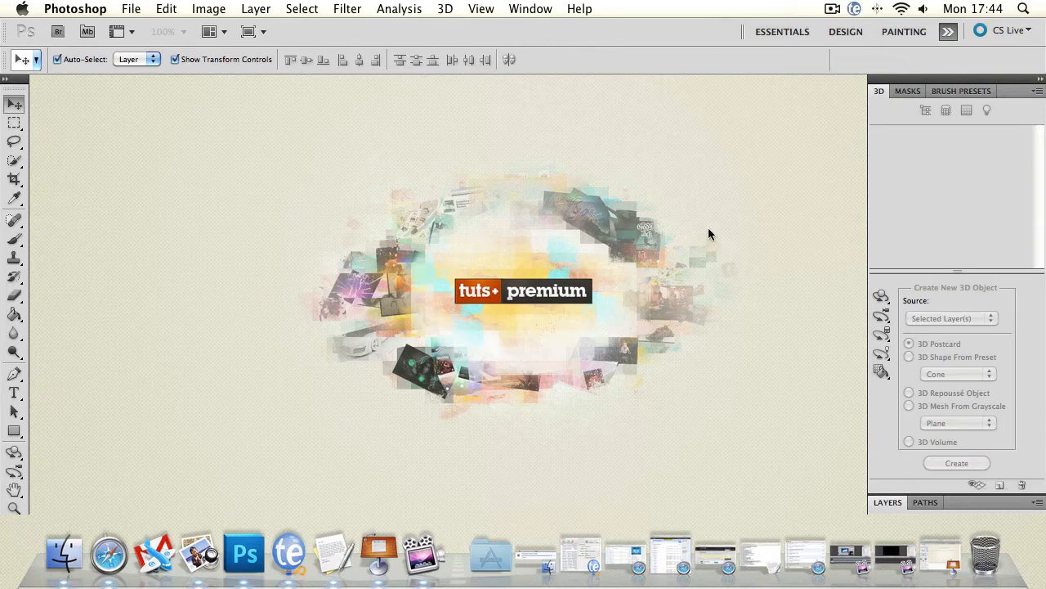
# Step: Preview the Design workspace and the Motion workspace one after the other
pyautogui.click(544, 11)
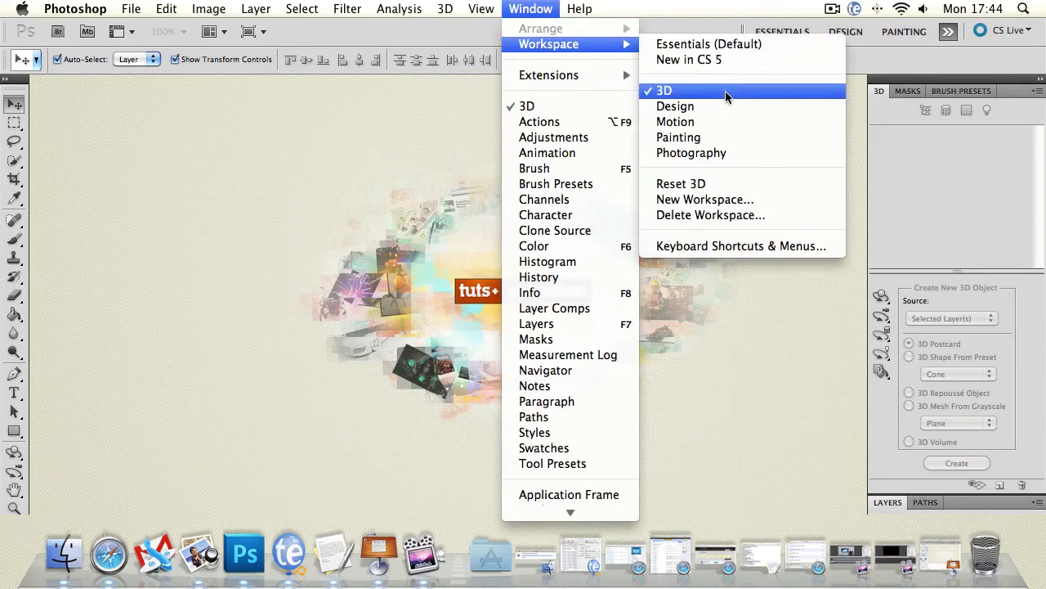
pyautogui.click(723, 110)
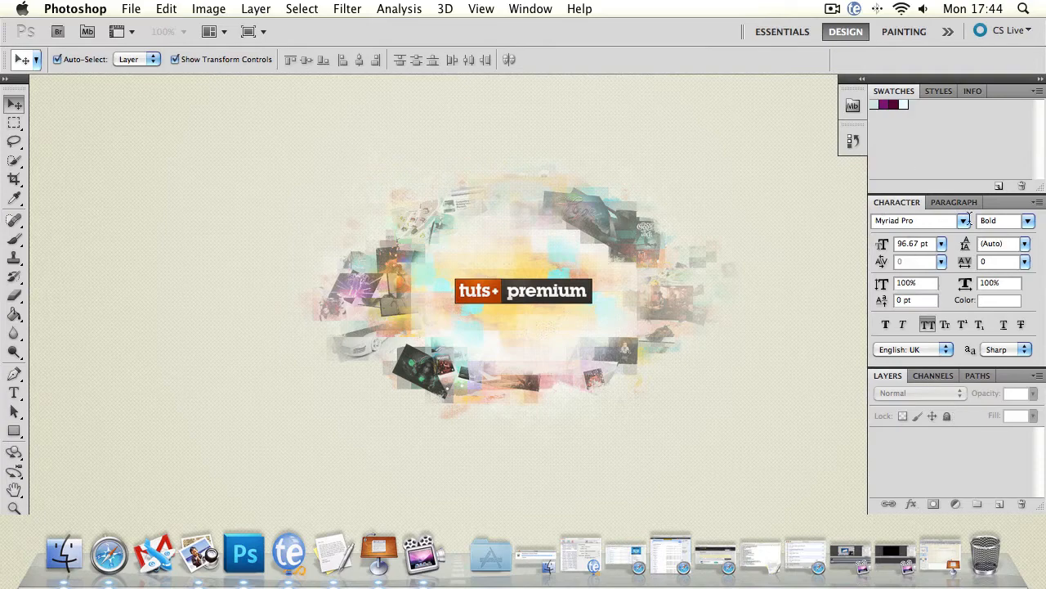
pyautogui.click(543, 7)
pyautogui.moveTo(564, 44)
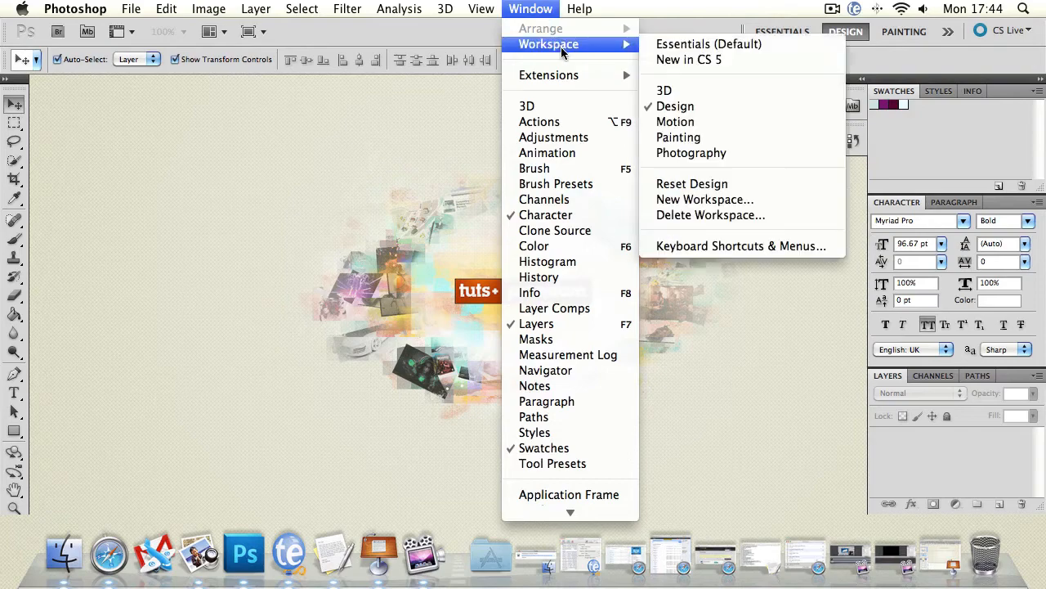
pyautogui.click(735, 124)
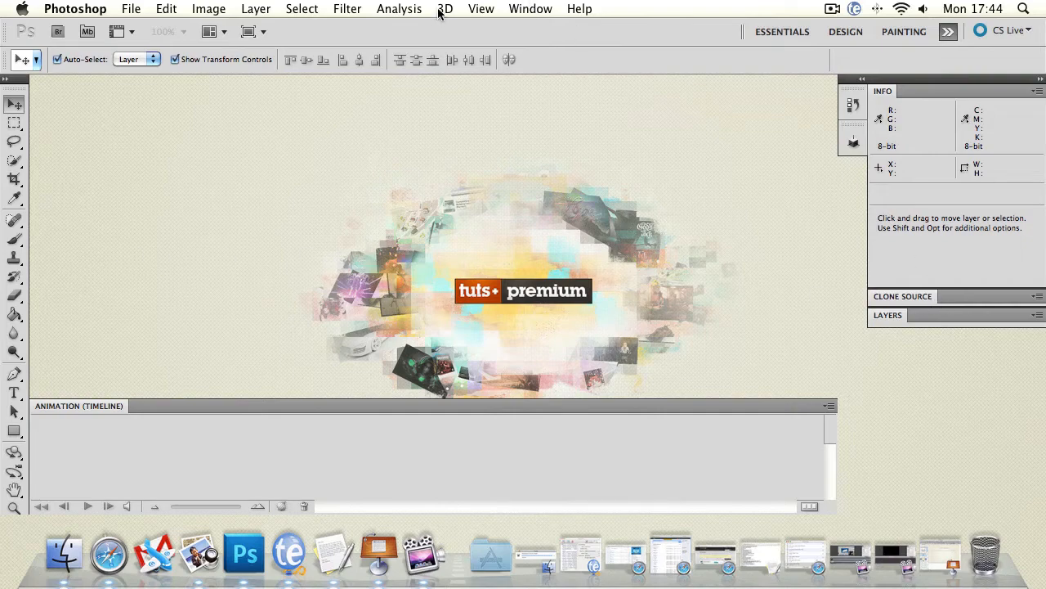
# Step: Load the Painting workspace and look over its brush presets
pyautogui.click(520, 9)
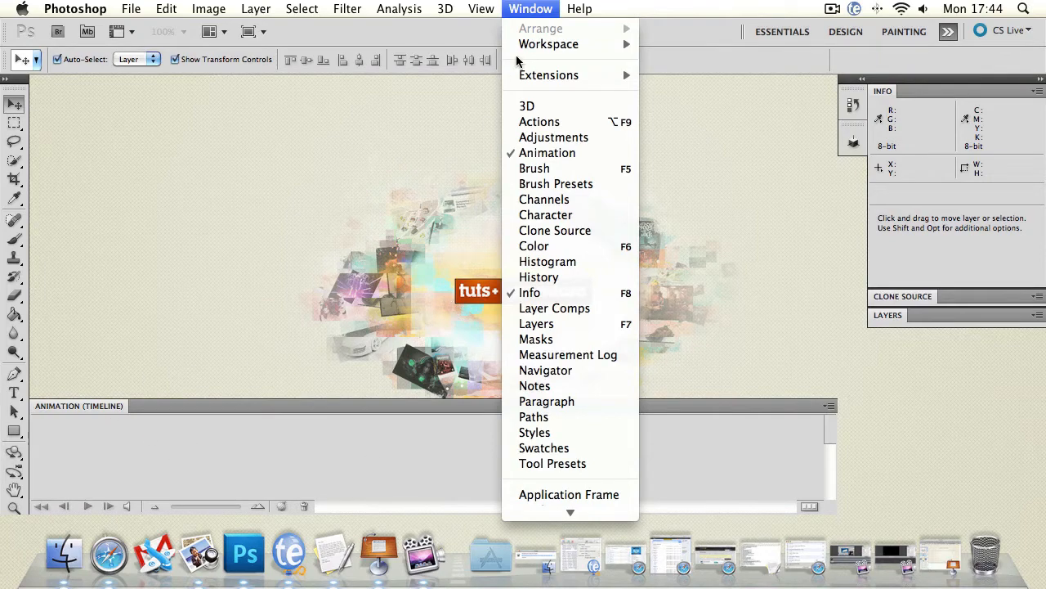
pyautogui.moveTo(564, 44)
pyautogui.click(738, 138)
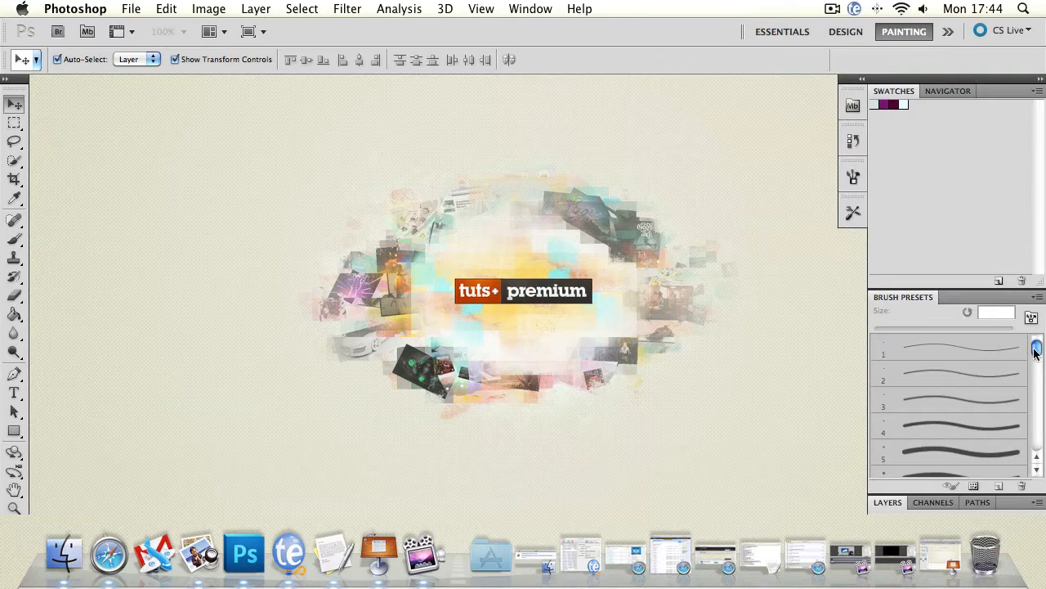
pyautogui.moveTo(1035, 350)
pyautogui.mouseDown()
pyautogui.moveTo(1034, 454)
pyautogui.moveTo(1036, 320)
pyautogui.moveTo(1036, 460)
pyautogui.moveTo(1030, 331)
pyautogui.mouseUp()
# Step: Load the Photography workspace and expand its Layers panel
pyautogui.click(531, 9)
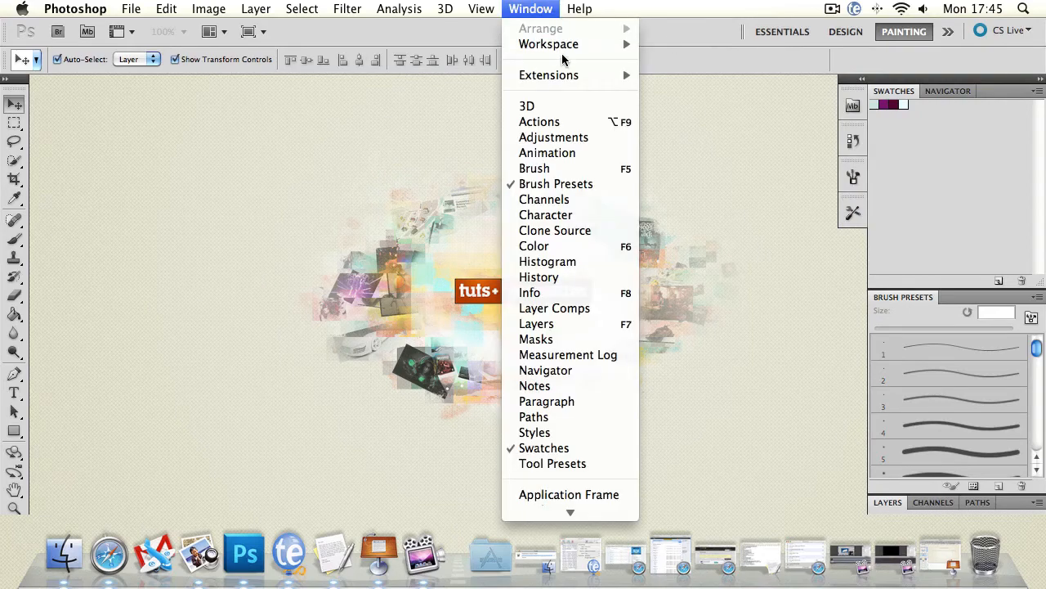
pyautogui.moveTo(617, 50)
pyautogui.click(726, 153)
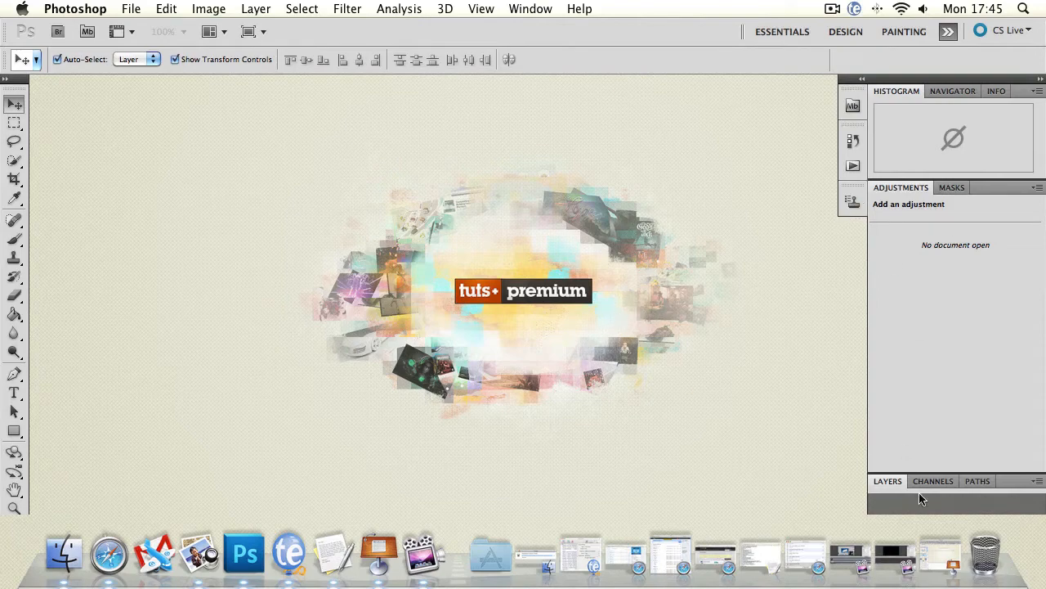
pyautogui.click(885, 480)
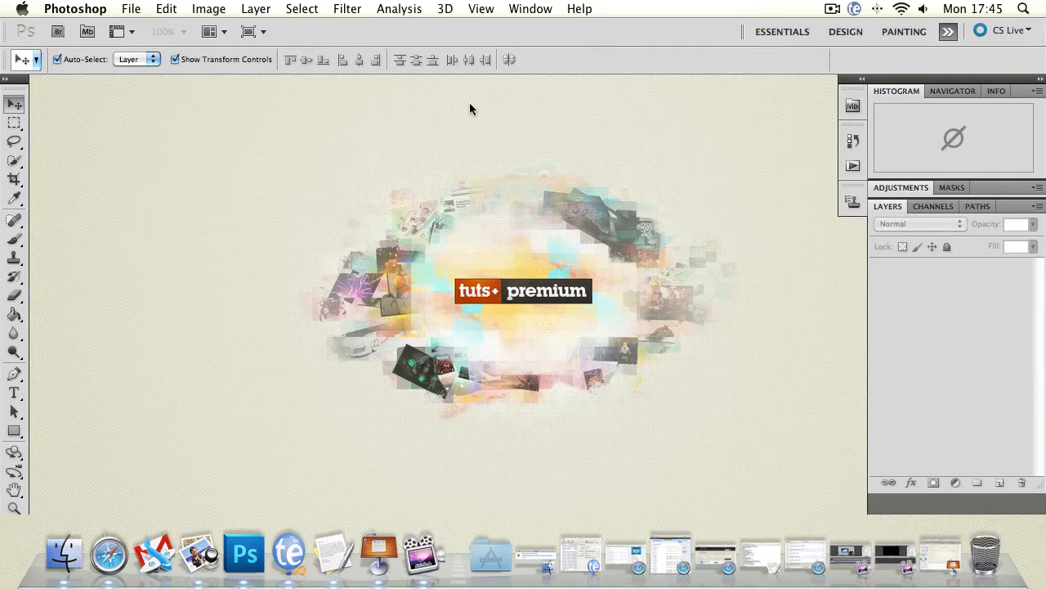
# Step: Expand the Actions, History and Clone Source panels in turn to view them, and collapse them again
pyautogui.click(853, 165)
pyautogui.click(852, 142)
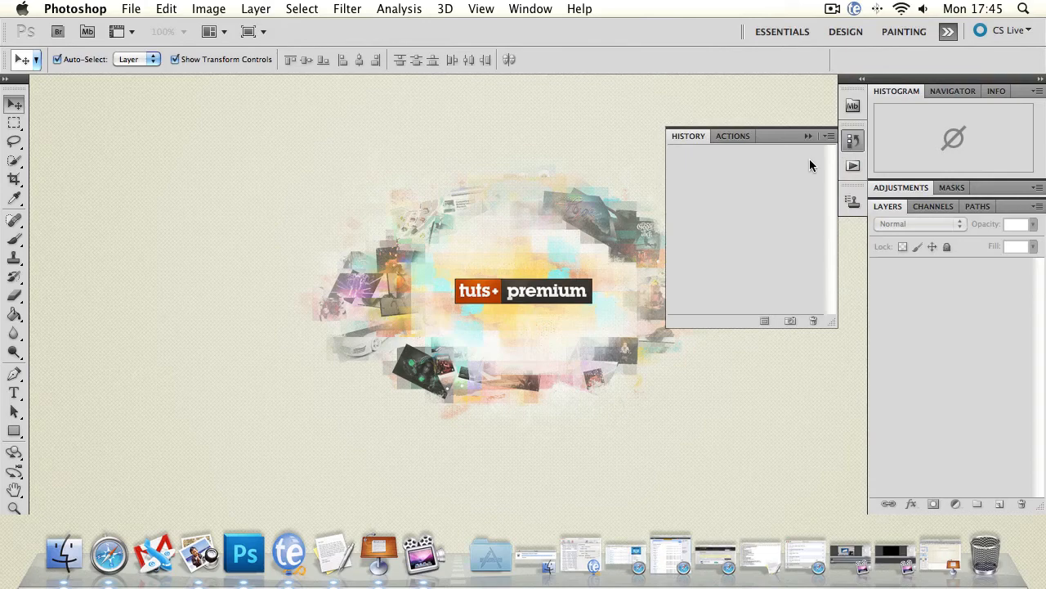
pyautogui.click(853, 141)
pyautogui.click(852, 200)
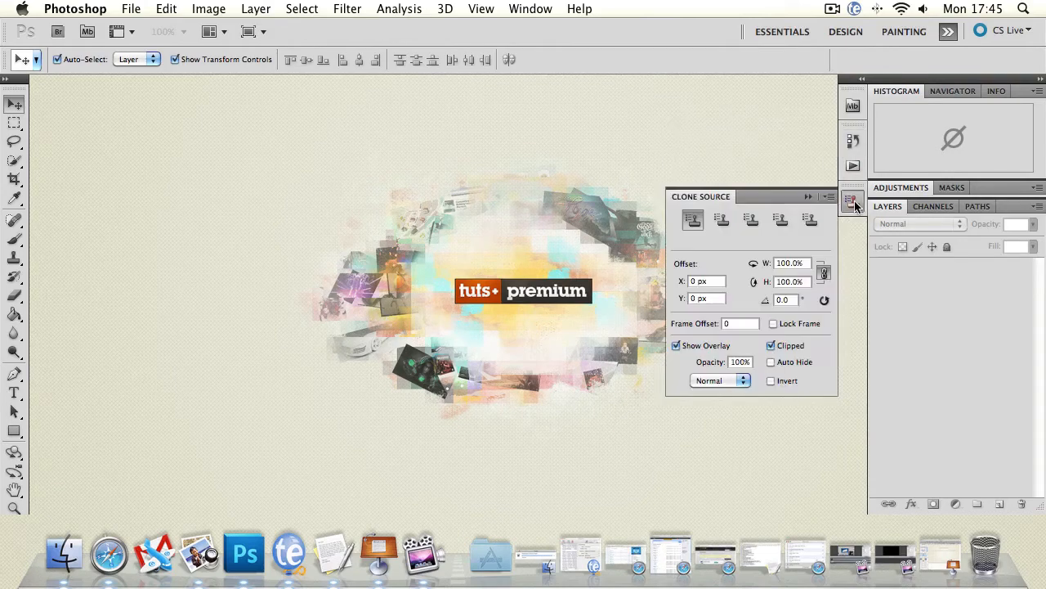
pyautogui.click(800, 197)
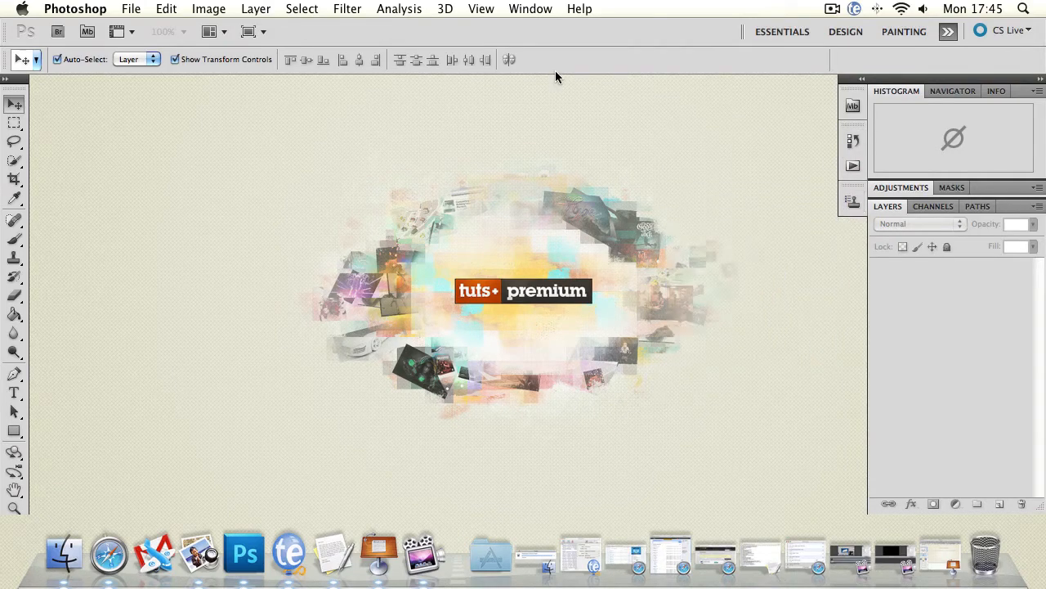
# Step: Save the current panel layout as a new workspace named Untitled-1, without capturing keyboard shortcuts or menus
pyautogui.click(513, 9)
pyautogui.moveTo(542, 43)
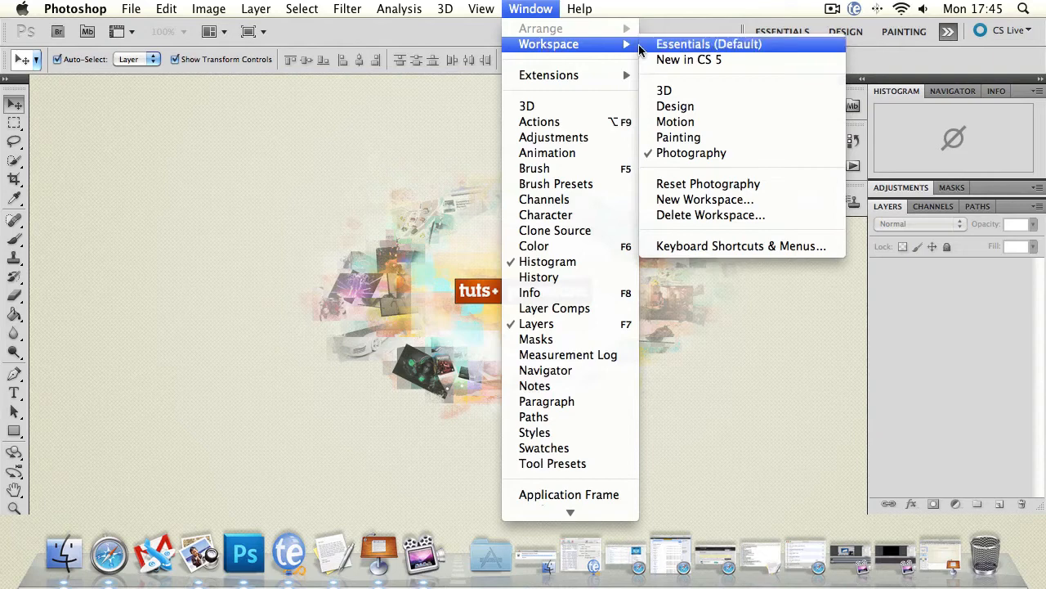
pyautogui.click(751, 201)
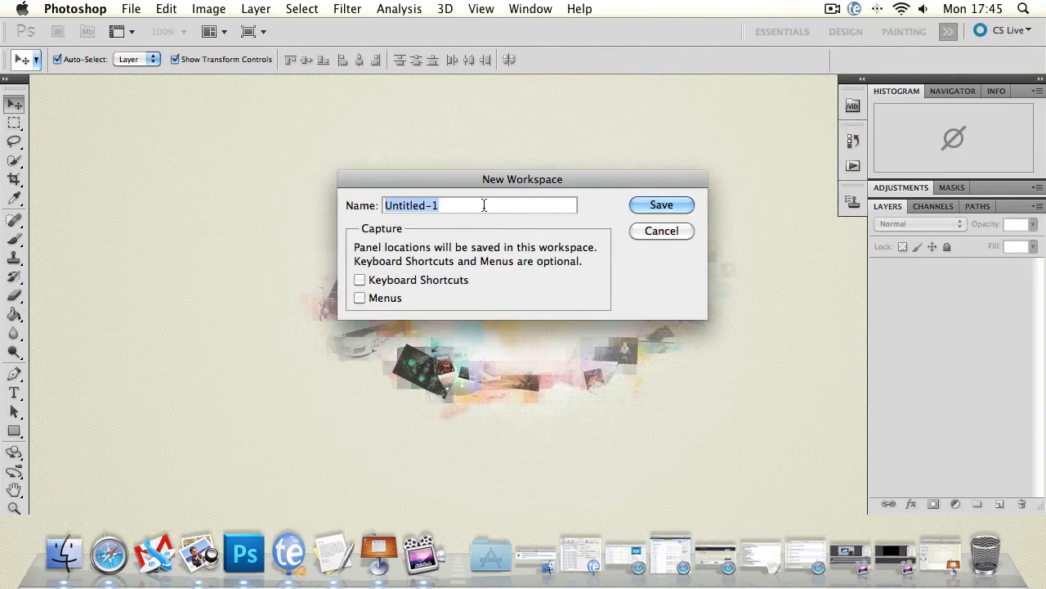
pyautogui.click(660, 209)
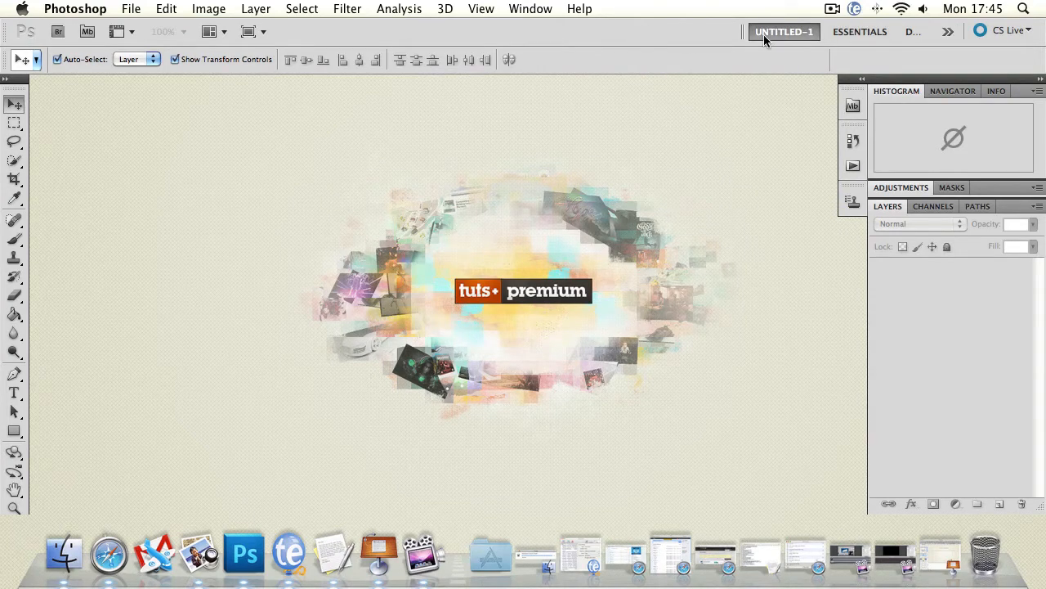
# Step: Switch to the Design workspace and return to the custom Untitled-1 workspace
pyautogui.click(523, 12)
pyautogui.moveTo(593, 44)
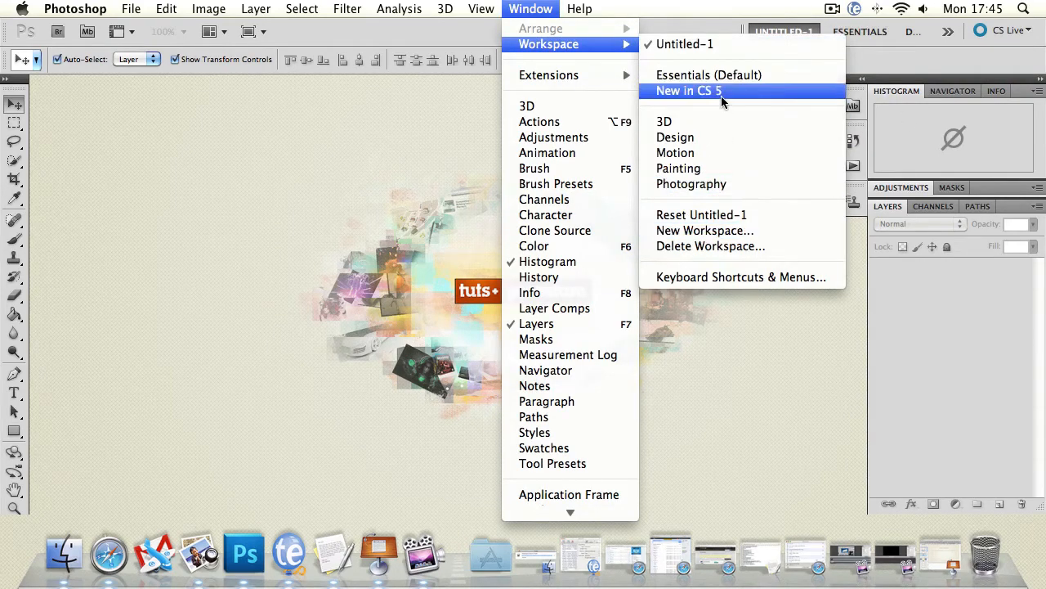
pyautogui.click(675, 138)
pyautogui.click(530, 8)
pyautogui.moveTo(588, 44)
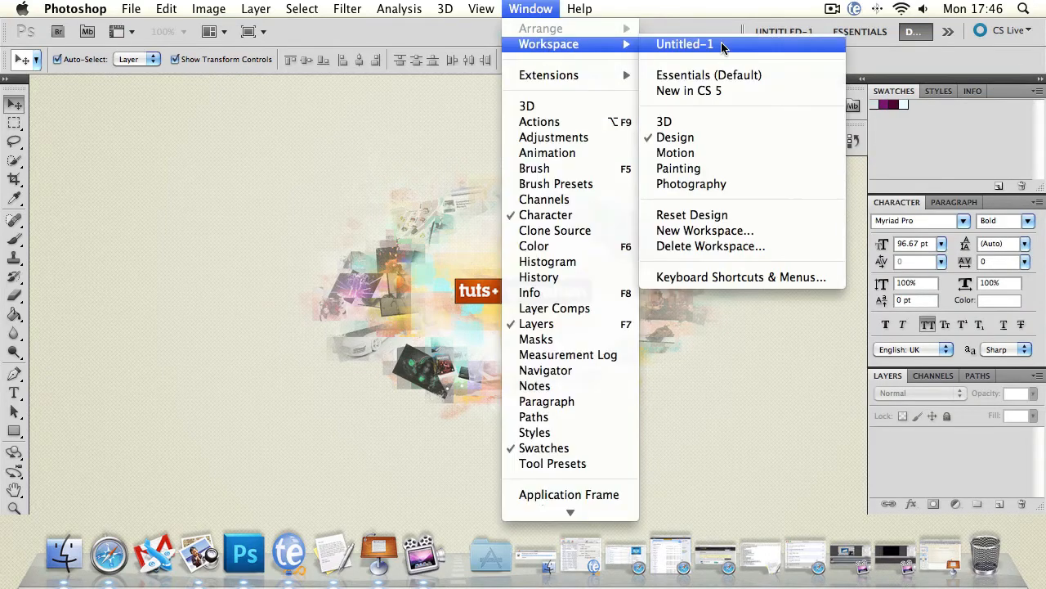
pyautogui.click(662, 45)
pyautogui.click(535, 10)
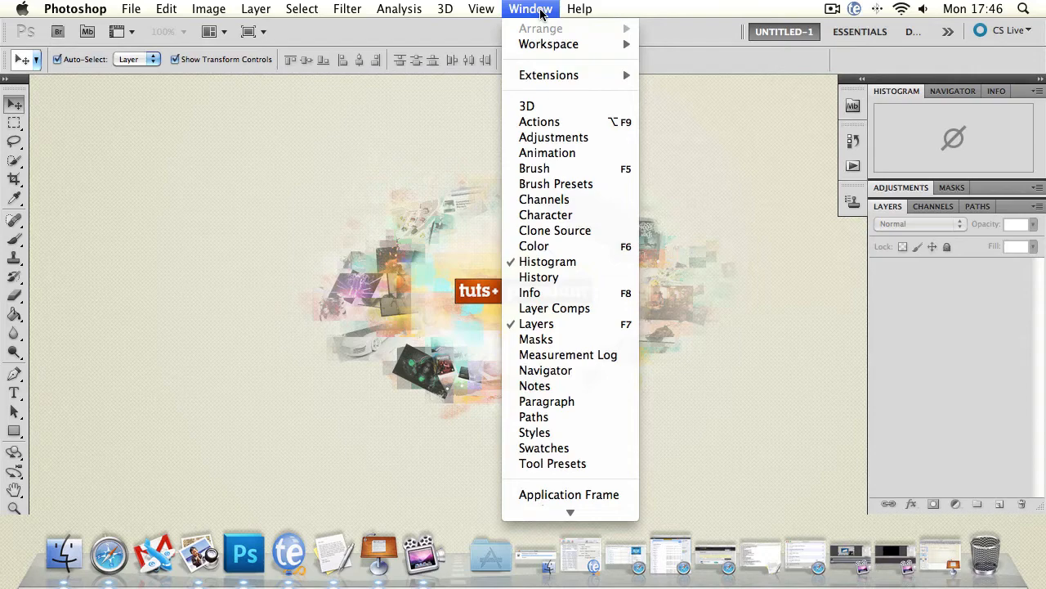
pyautogui.moveTo(552, 51)
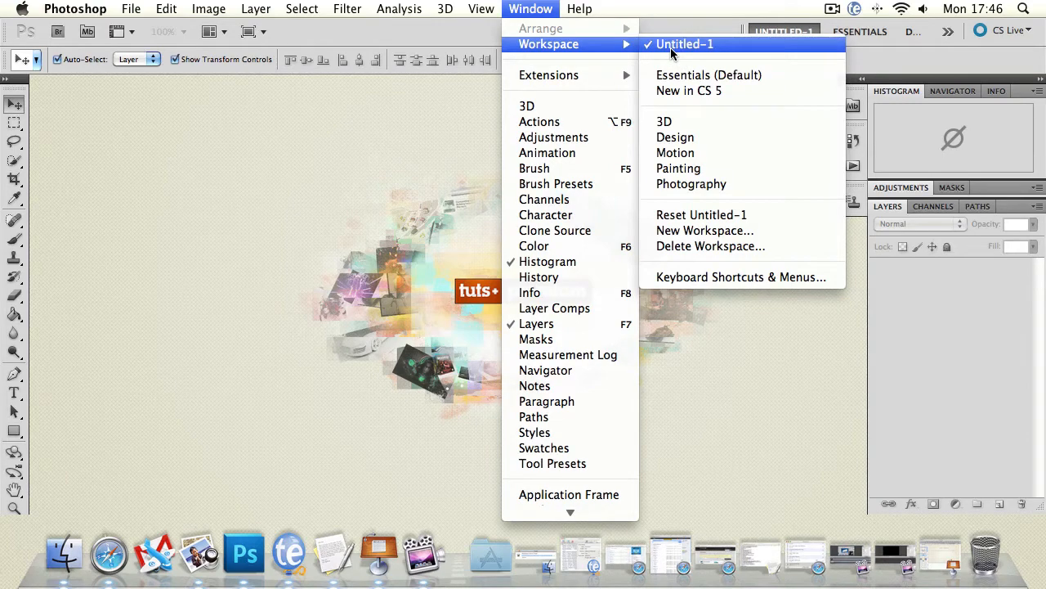
pyautogui.click(696, 247)
pyautogui.click(547, 206)
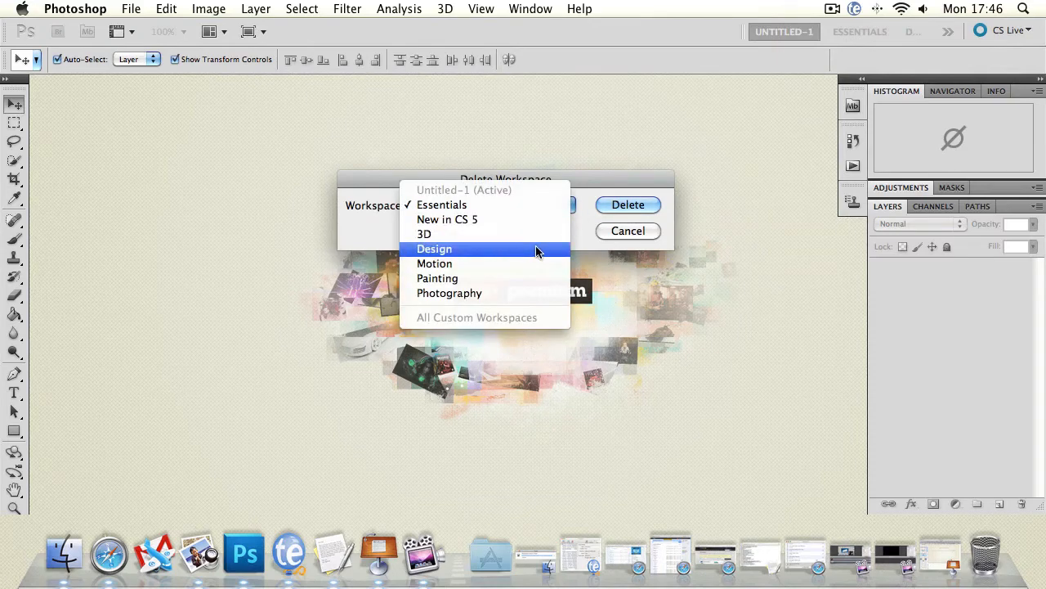
pyautogui.click(623, 230)
pyautogui.click(625, 231)
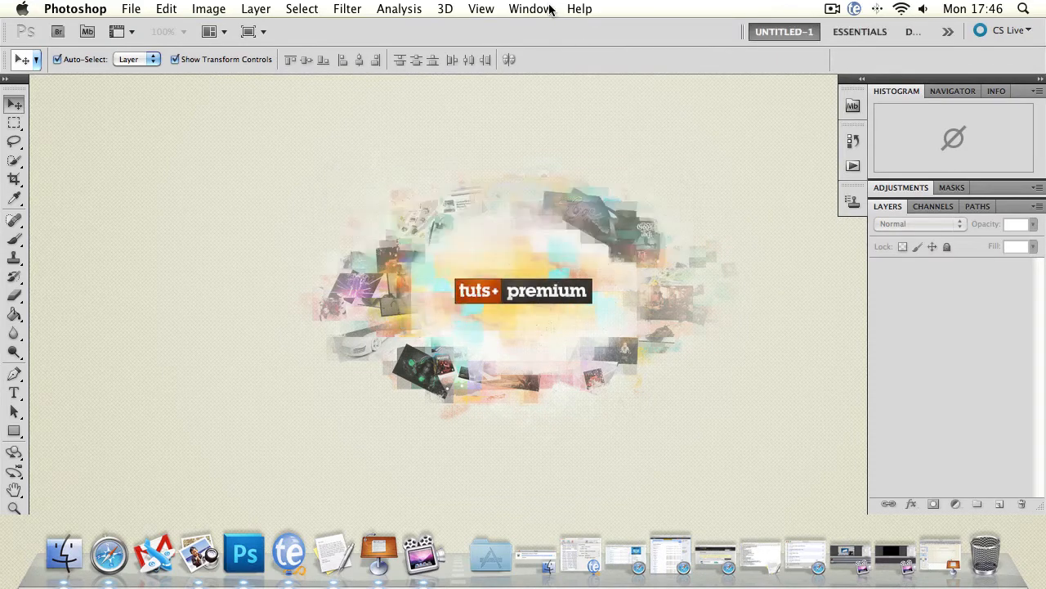
# Step: Switch to the Essentials workspace and delete the custom Untitled-1 workspace
pyautogui.click(530, 8)
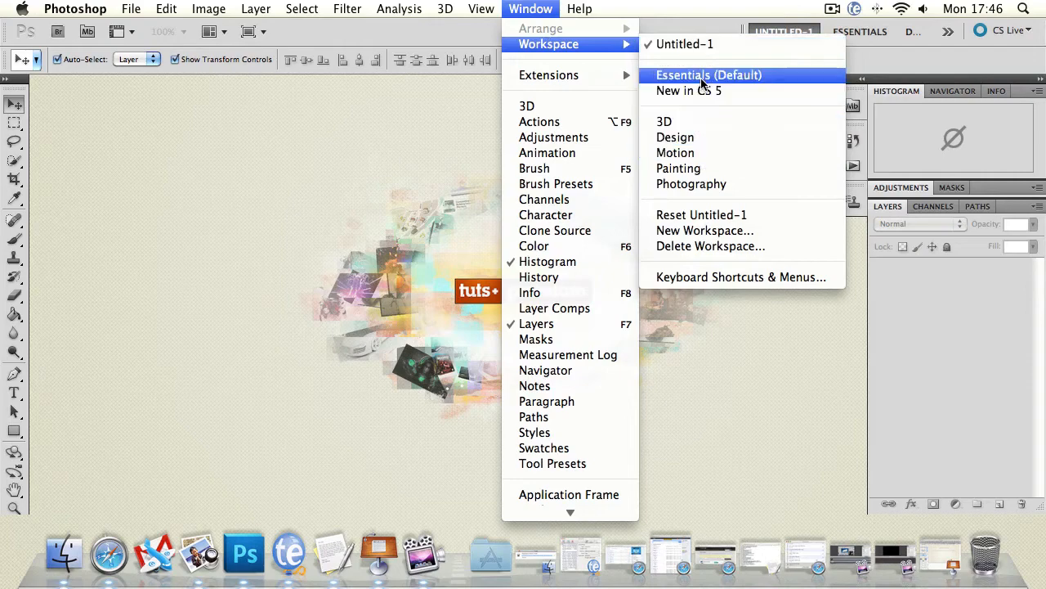
pyautogui.click(674, 75)
pyautogui.click(523, 9)
pyautogui.moveTo(537, 44)
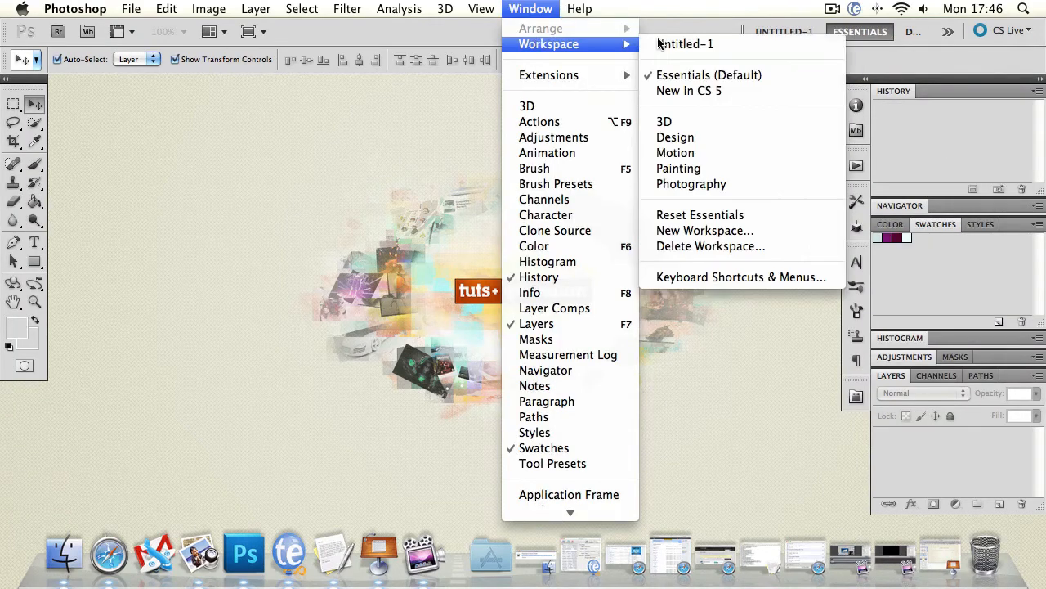
pyautogui.click(714, 253)
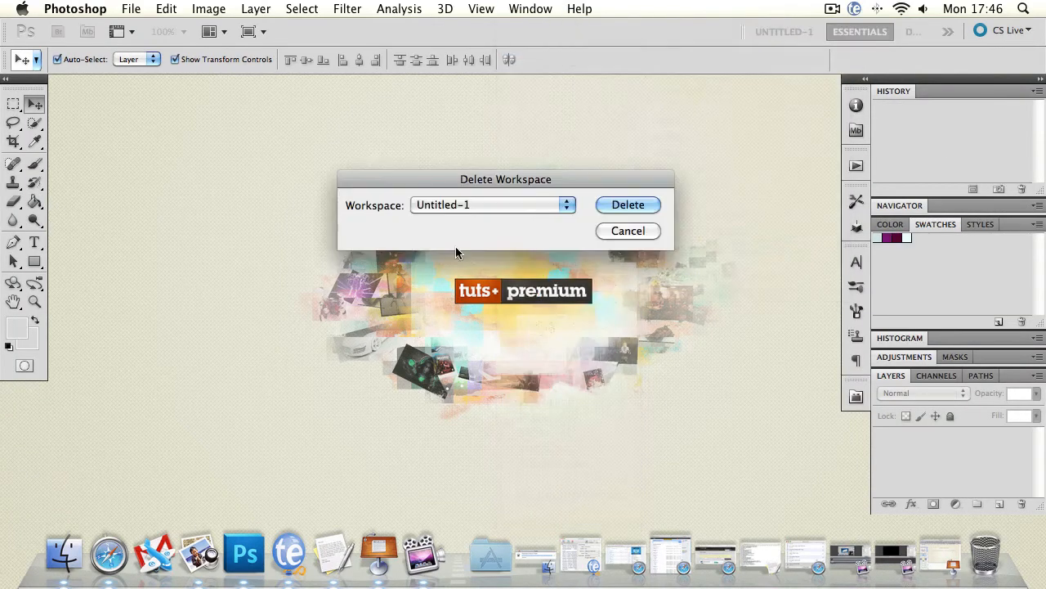
pyautogui.click(502, 205)
pyautogui.click(502, 205)
pyautogui.click(627, 205)
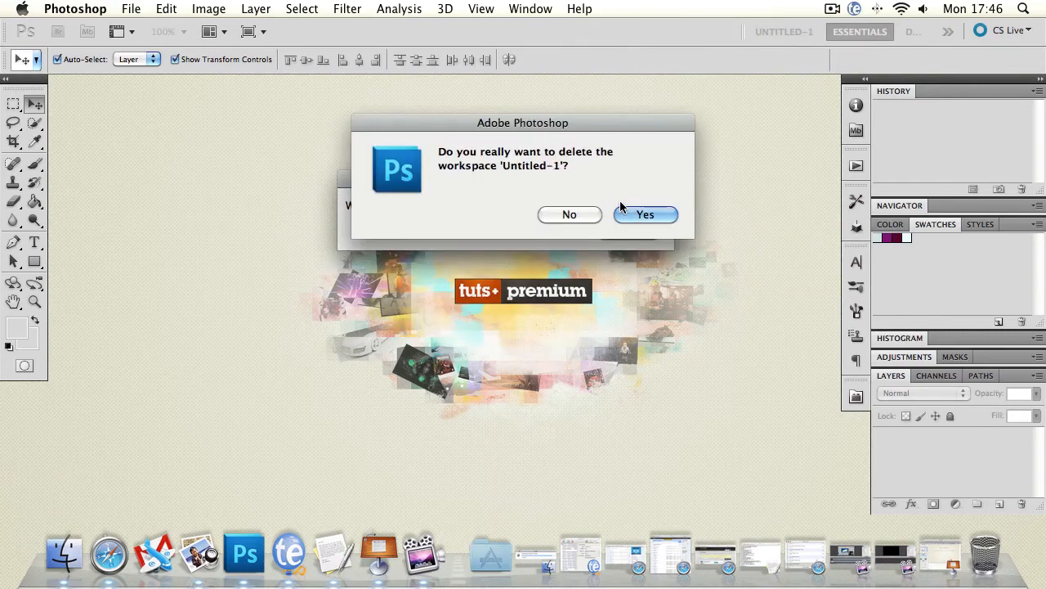
pyautogui.click(643, 212)
# Step: Load the Design workspace and dock the Character and Paragraph group in the icon column, expanding and collapsing it once
pyautogui.click(531, 9)
pyautogui.moveTo(537, 44)
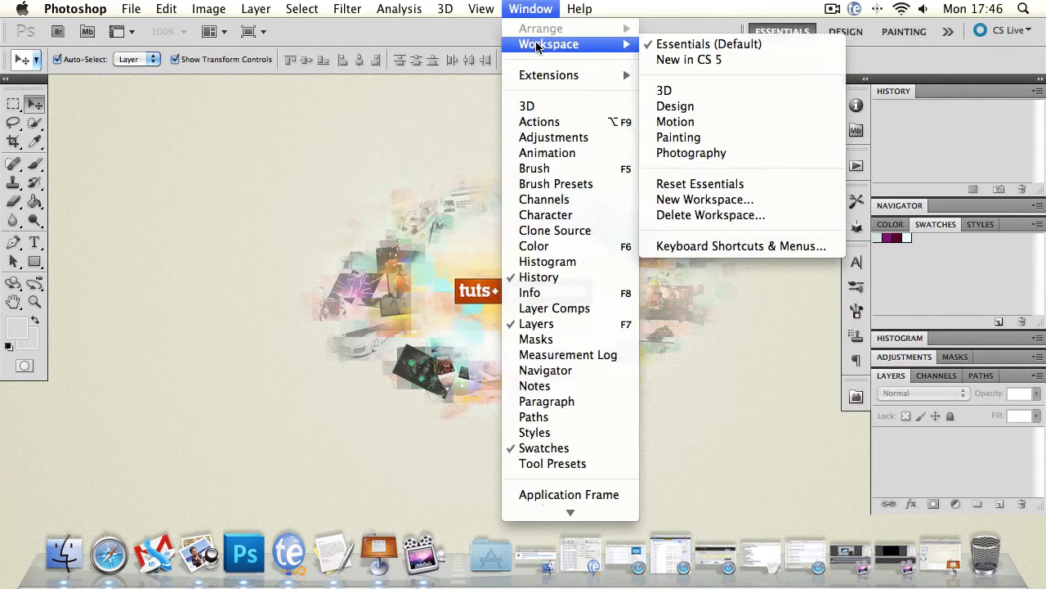
pyautogui.click(697, 105)
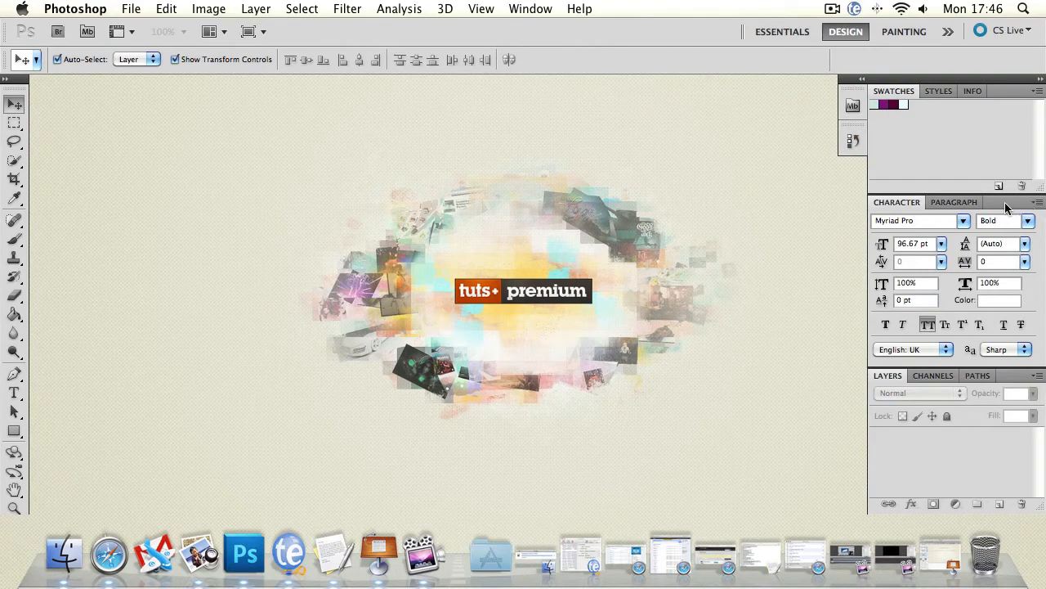
pyautogui.moveTo(1010, 203); pyautogui.dragTo(852, 132)
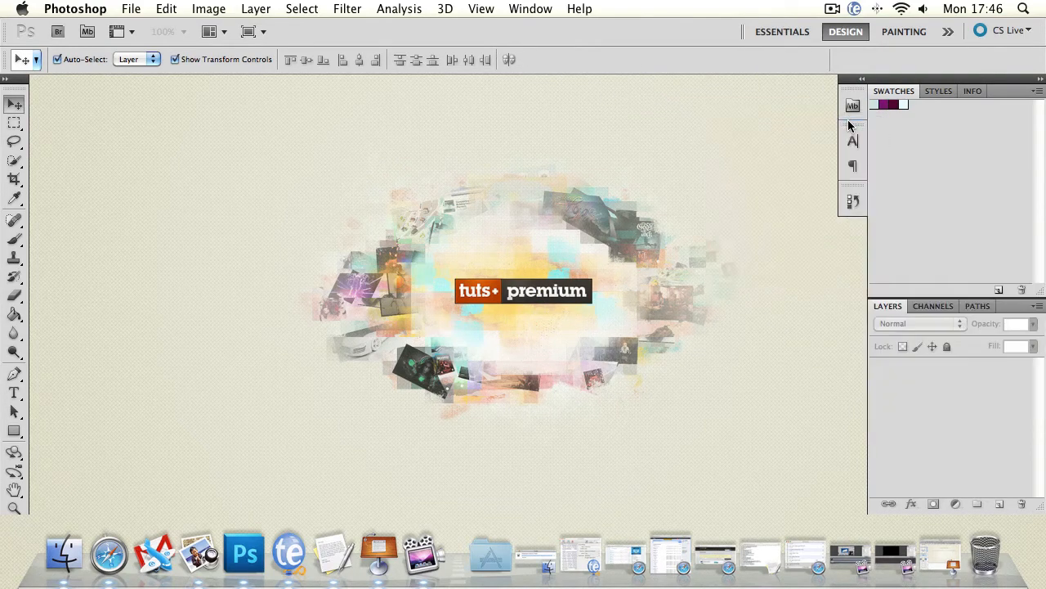
pyautogui.click(853, 141)
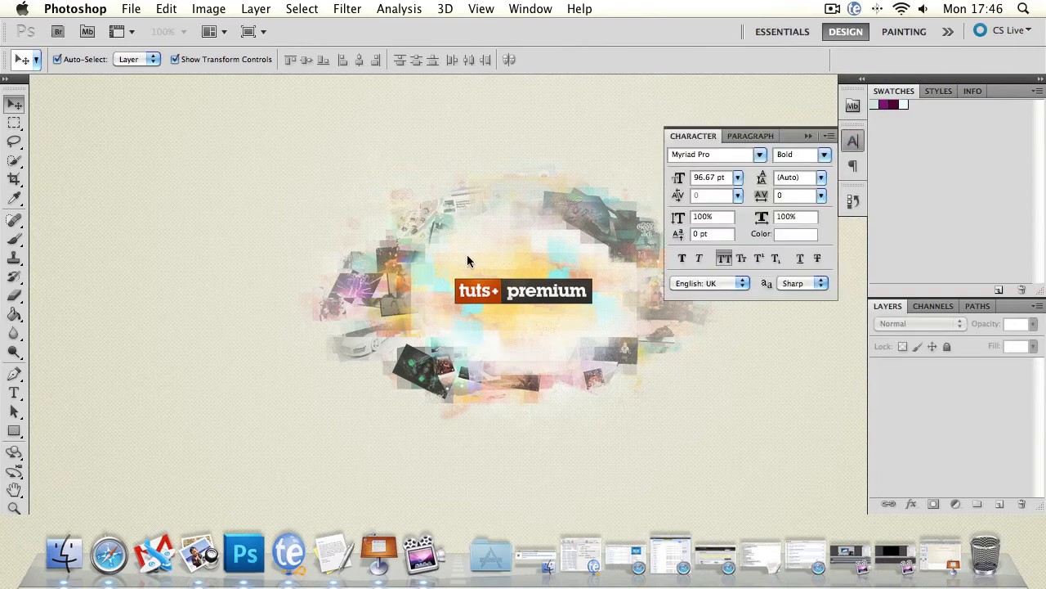
pyautogui.click(807, 136)
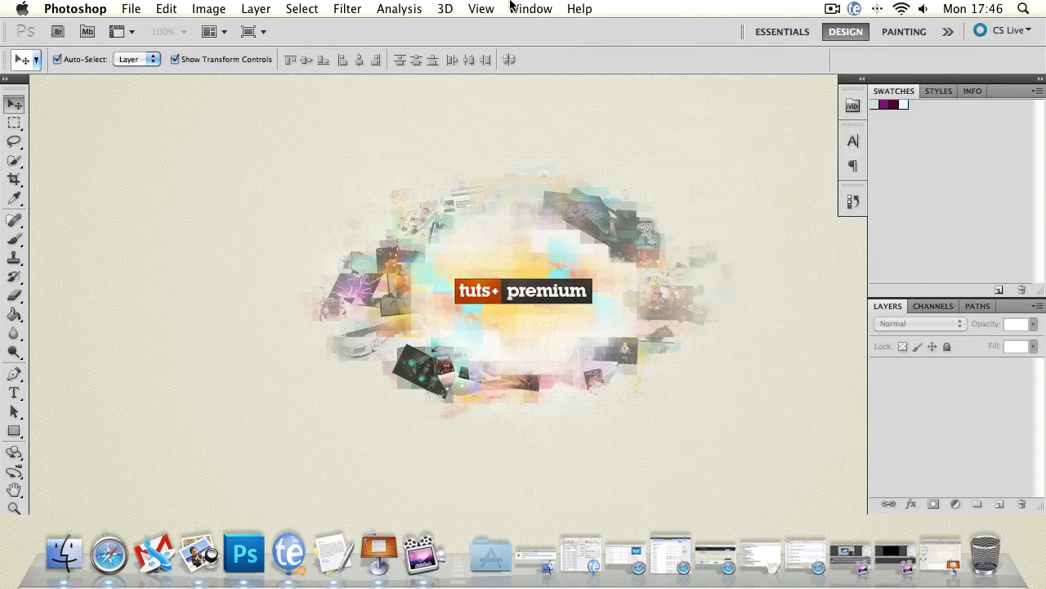
# Step: Switch to the Motion workspace and return to Design to check whether the modified panel layout is kept
pyautogui.click(515, 8)
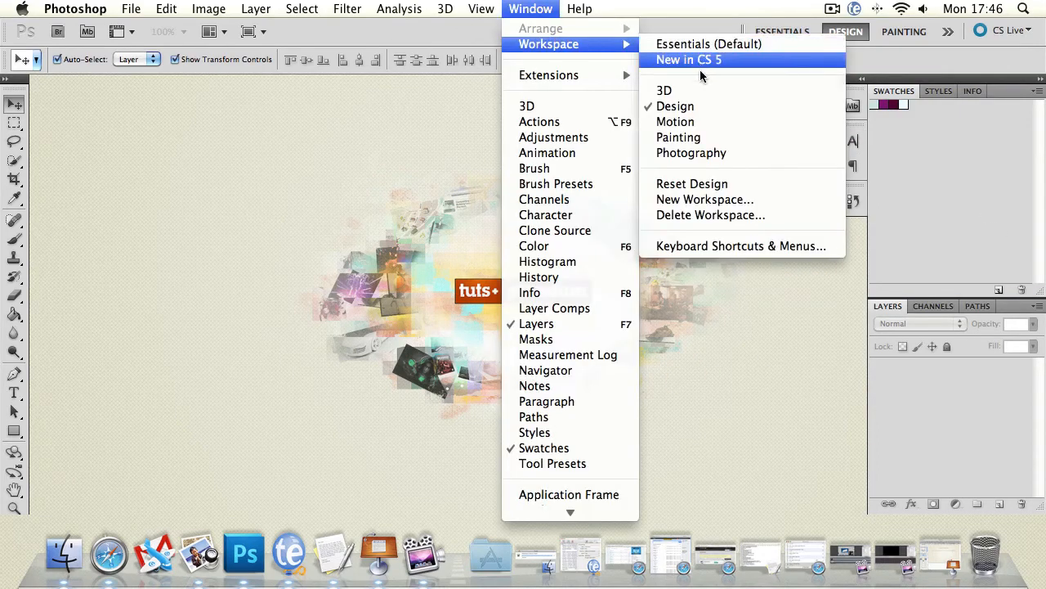
pyautogui.click(718, 122)
pyautogui.click(532, 10)
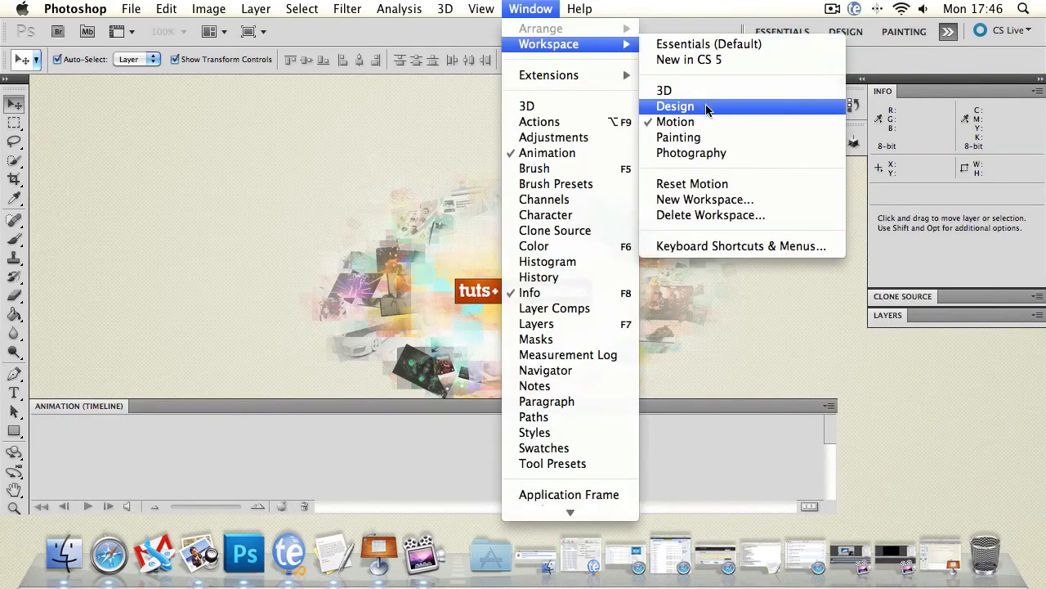
pyautogui.click(708, 111)
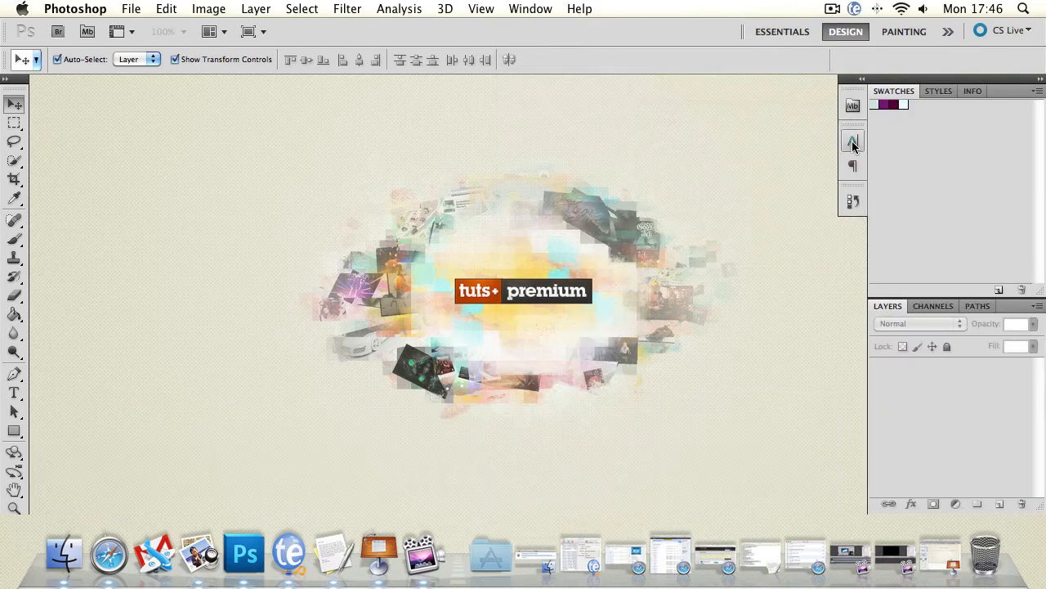
# Step: Reset the Design workspace to its original panel layout
pyautogui.click(528, 9)
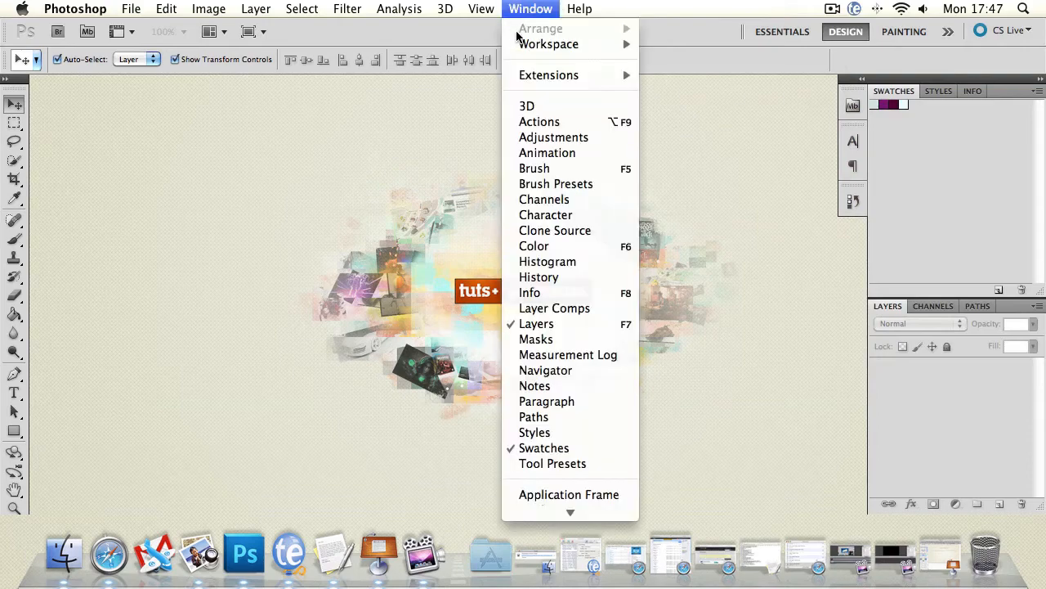
pyautogui.moveTo(559, 46)
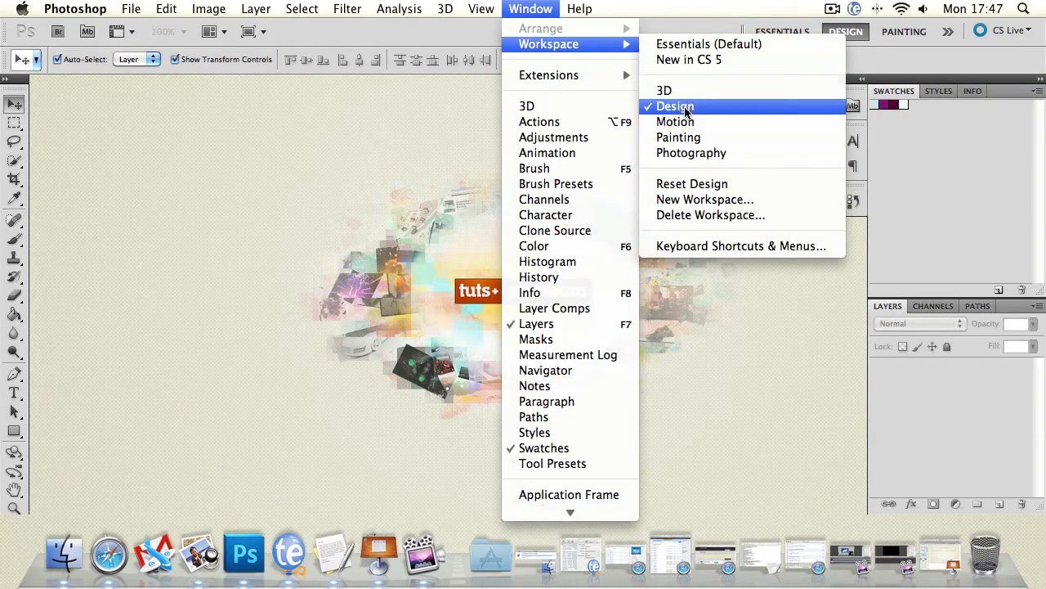
pyautogui.click(716, 185)
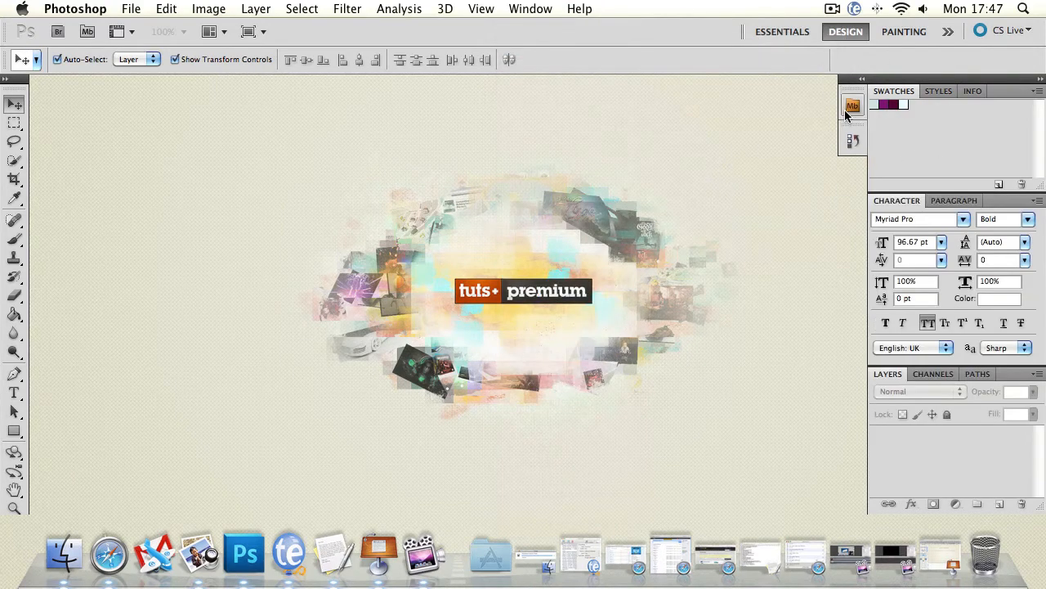
# Step: View the list of available workspaces and switch to Essentials
pyautogui.click(947, 33)
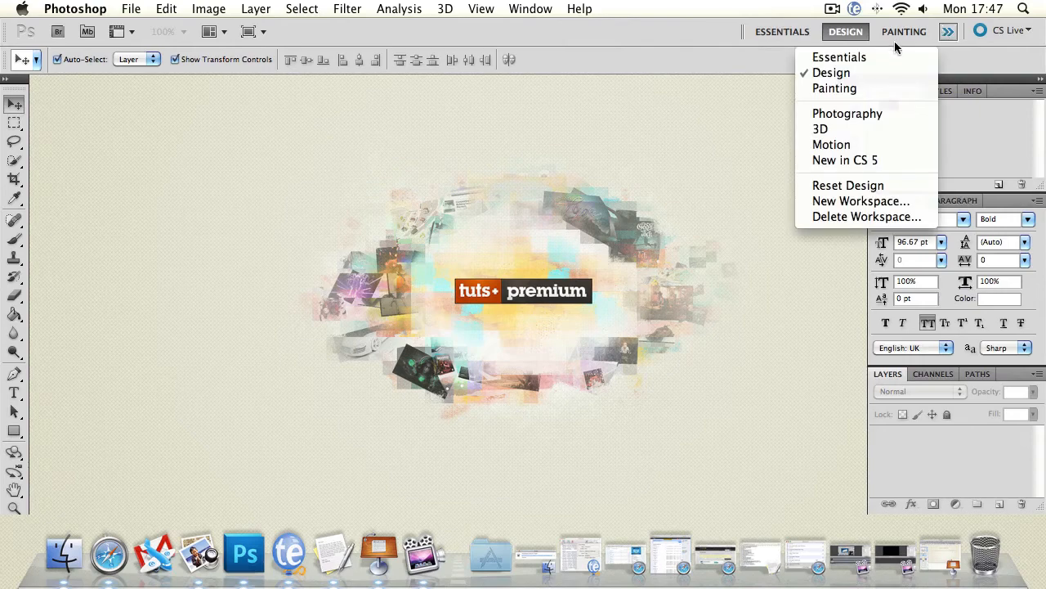
pyautogui.click(747, 31)
pyautogui.click(782, 32)
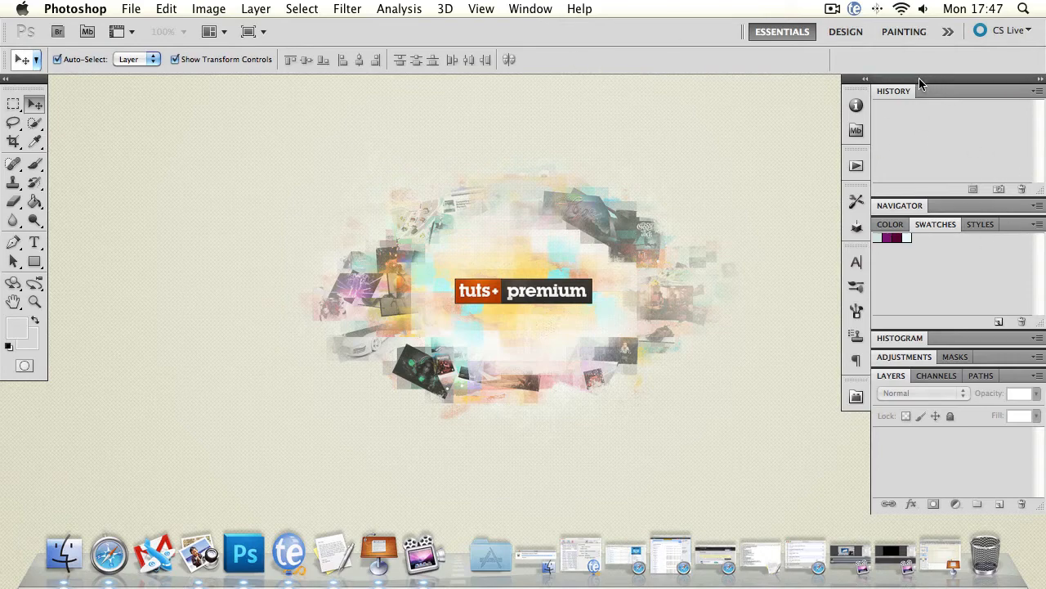
# Step: Detach the panel dock from the screen edge and pull the Info and Actions panels out as floating icons
pyautogui.moveTo(929, 80)
pyautogui.mouseDown()
pyautogui.moveTo(897, 81)
pyautogui.moveTo(948, 80)
pyautogui.moveTo(939, 79)
pyautogui.mouseUp()
pyautogui.moveTo(865, 104); pyautogui.dragTo(476, 174)
pyautogui.moveTo(866, 138); pyautogui.dragTo(310, 266)
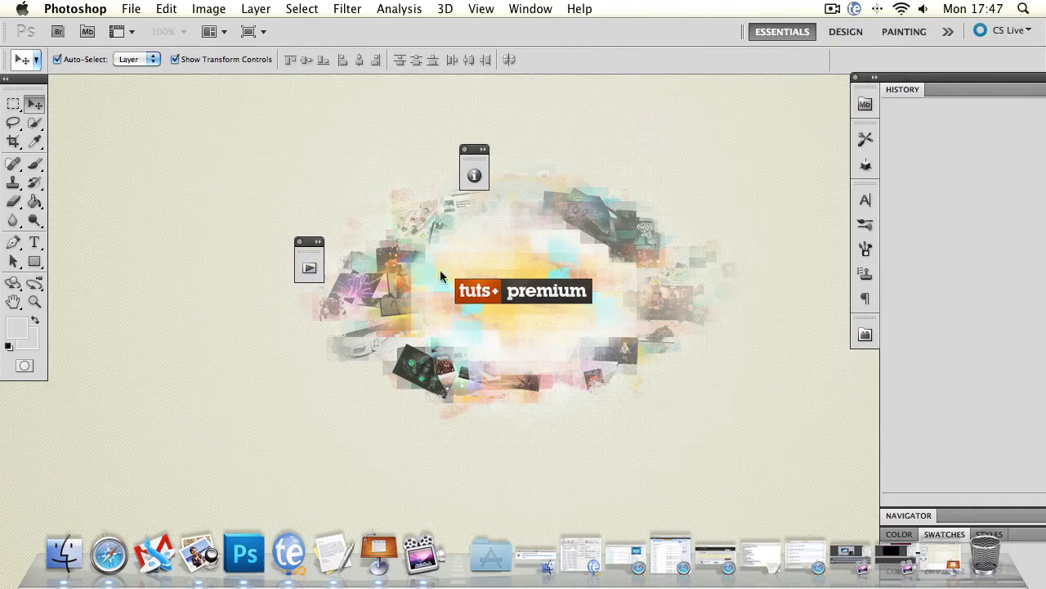
# Step: Float the History panel over the canvas, collapse it to an icon and reposition it beside the floating Info panel
pyautogui.moveTo(912, 88); pyautogui.dragTo(483, 168)
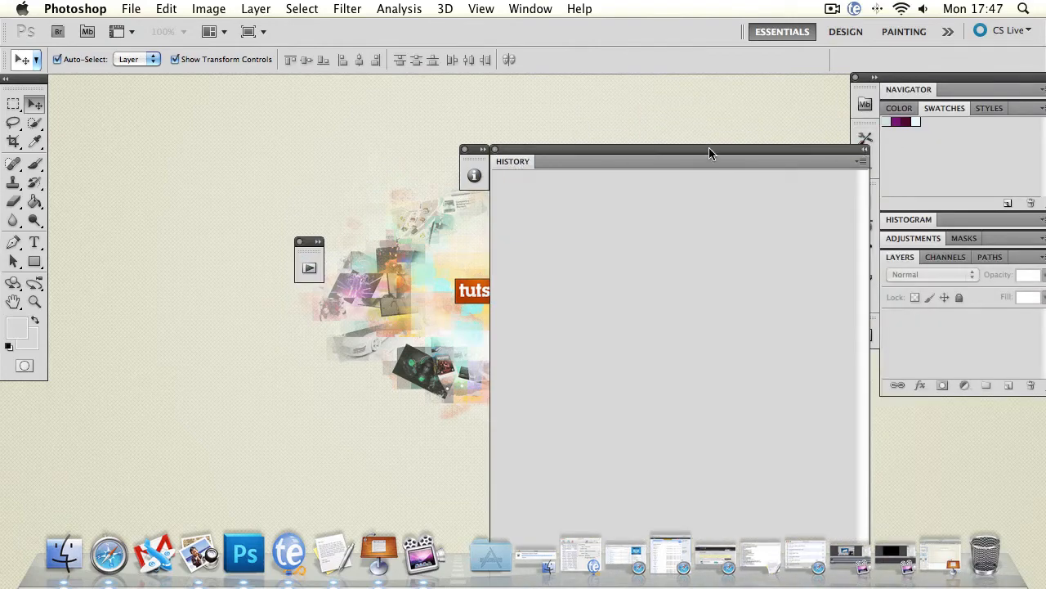
pyautogui.moveTo(709, 153); pyautogui.dragTo(521, 230)
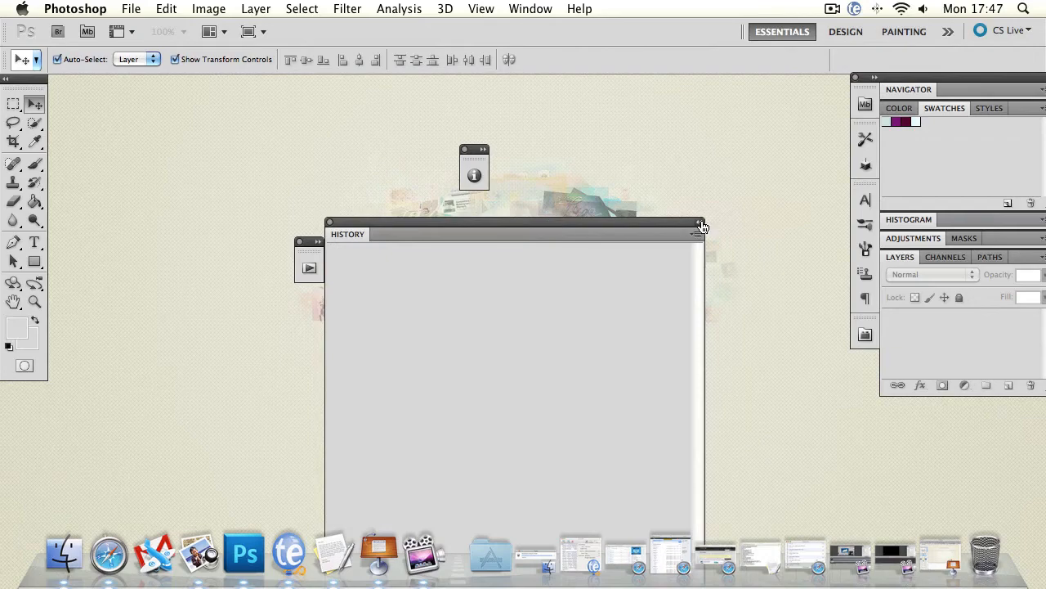
pyautogui.click(699, 224)
pyautogui.moveTo(376, 222); pyautogui.dragTo(681, 137)
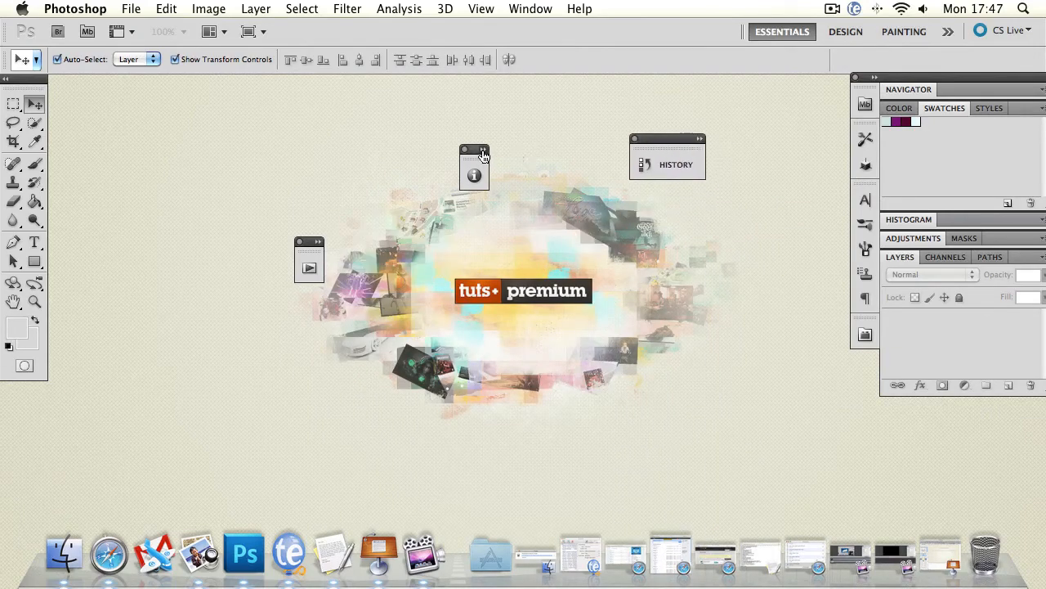
# Step: Dock Info in the icon column and History below the Navigator, and group Actions with History
pyautogui.click(483, 153)
pyautogui.click(657, 147)
pyautogui.moveTo(477, 153); pyautogui.dragTo(852, 134)
pyautogui.moveTo(681, 141); pyautogui.dragTo(950, 97)
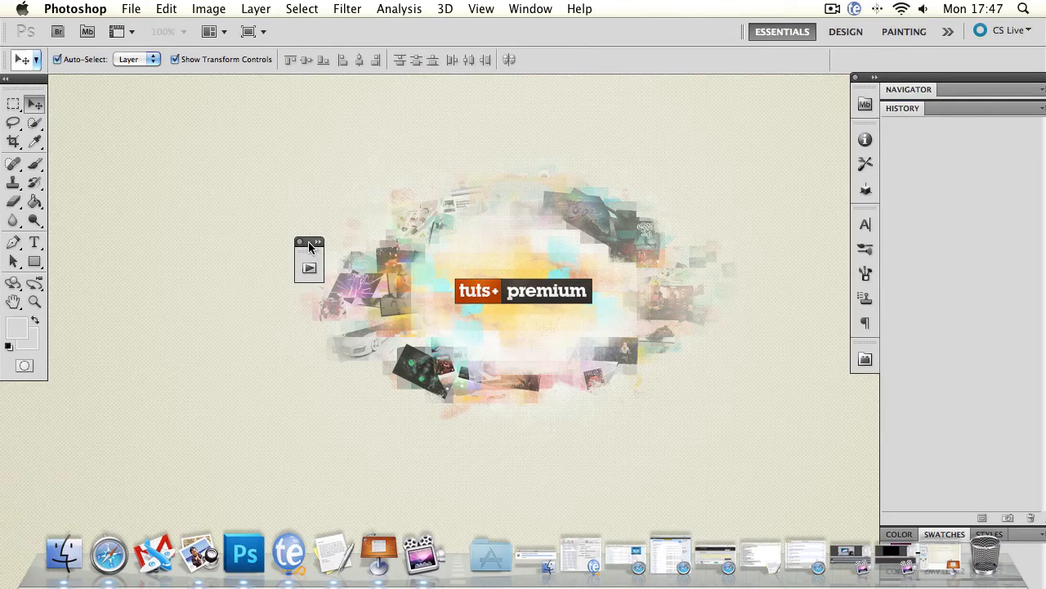
pyautogui.moveTo(309, 247); pyautogui.dragTo(942, 187)
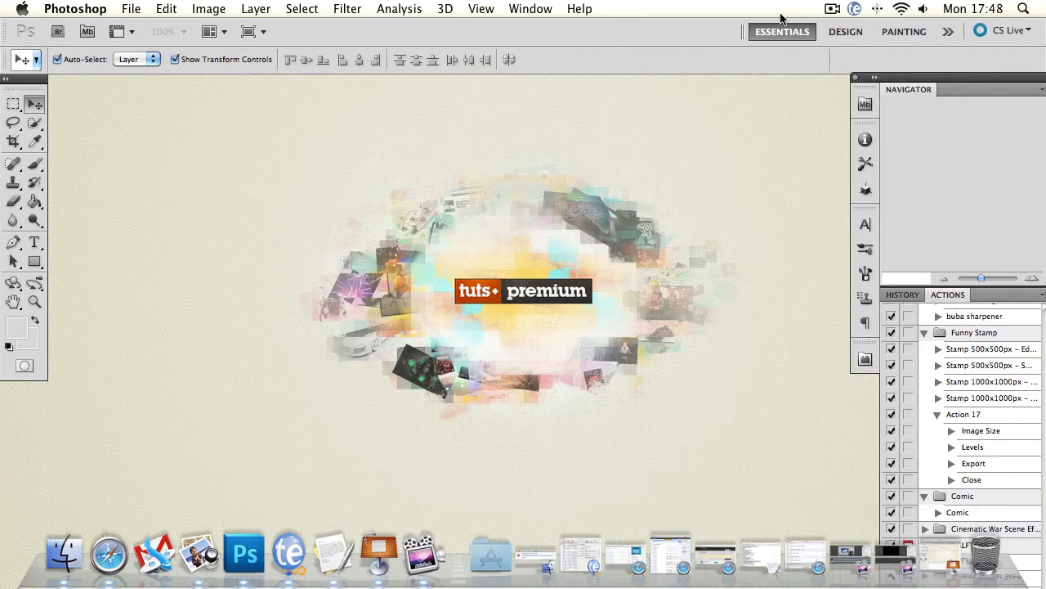
# Step: Expand the icon column beside the Navigator into full panels
pyautogui.click(1040, 89)
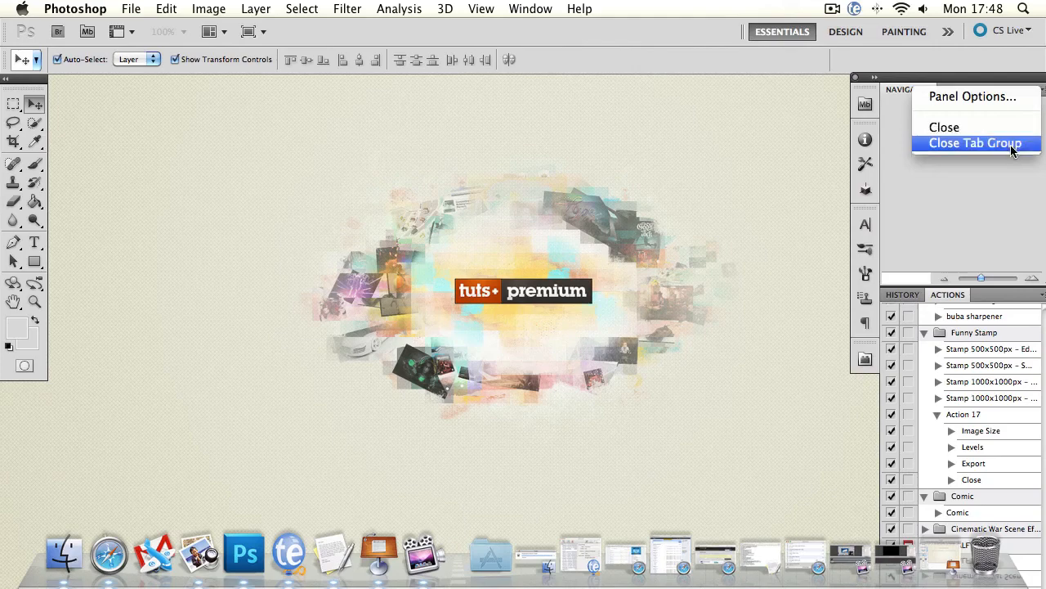
pyautogui.click(1039, 79)
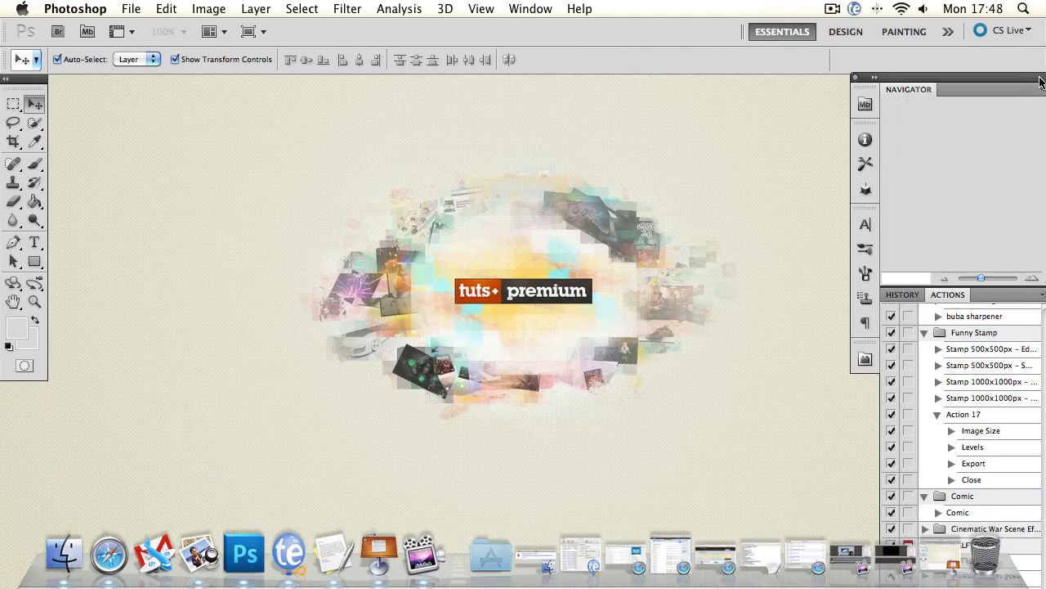
pyautogui.click(875, 77)
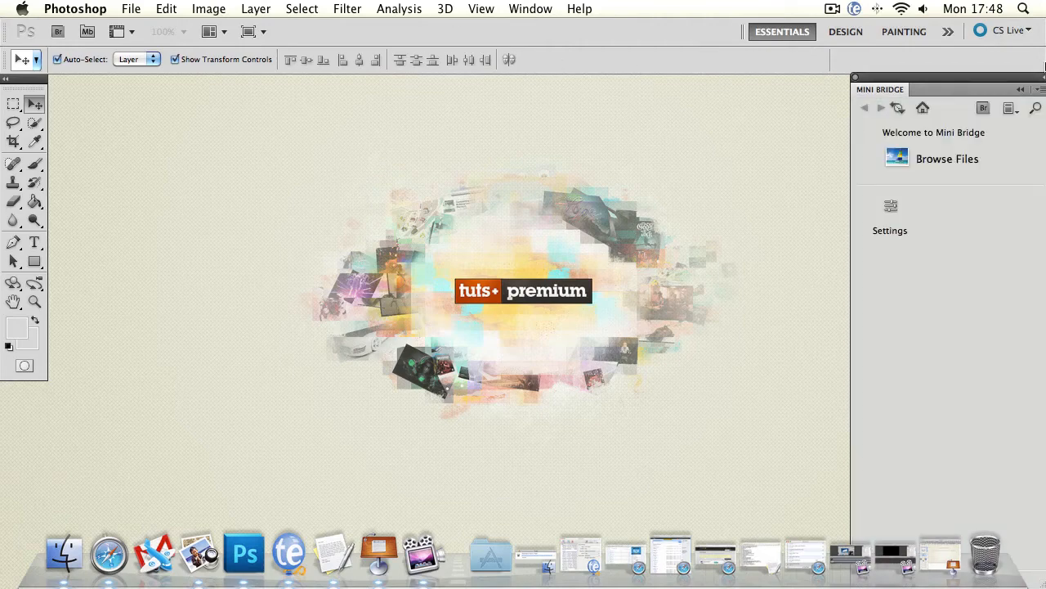
# Step: Create a new blank document
pyautogui.click(158, 9)
pyautogui.click(163, 30)
pyautogui.click(664, 137)
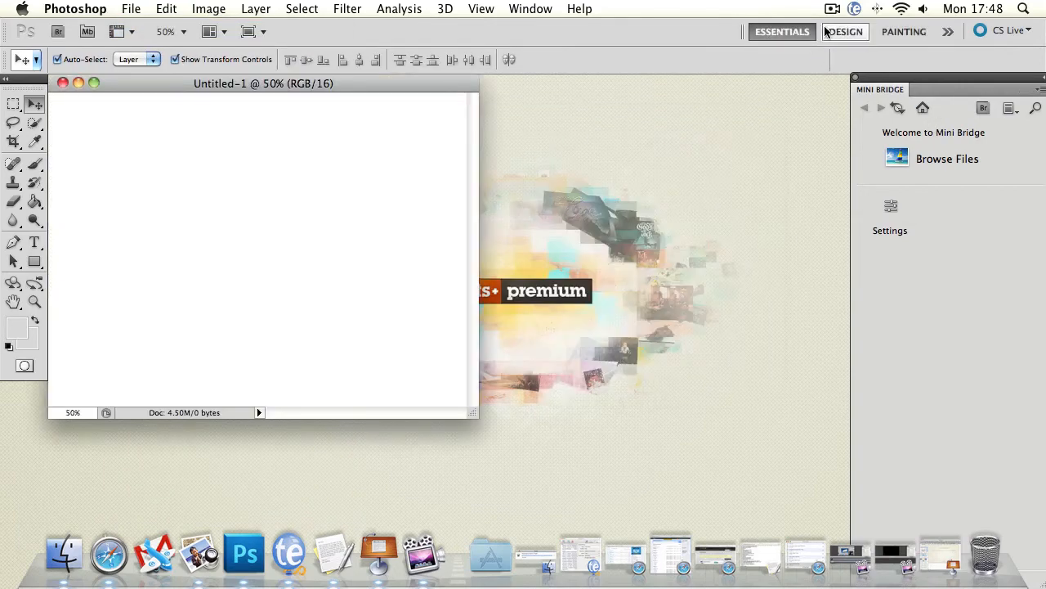
# Step: Reset the Essentials workspace to its default panel layout
pyautogui.click(543, 10)
pyautogui.moveTo(548, 45)
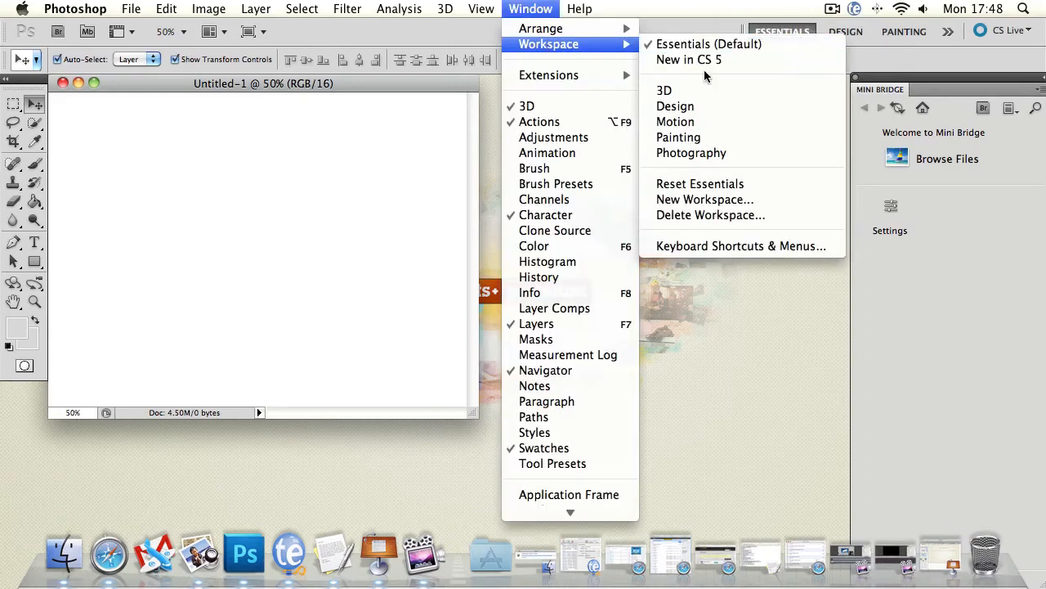
pyautogui.click(718, 193)
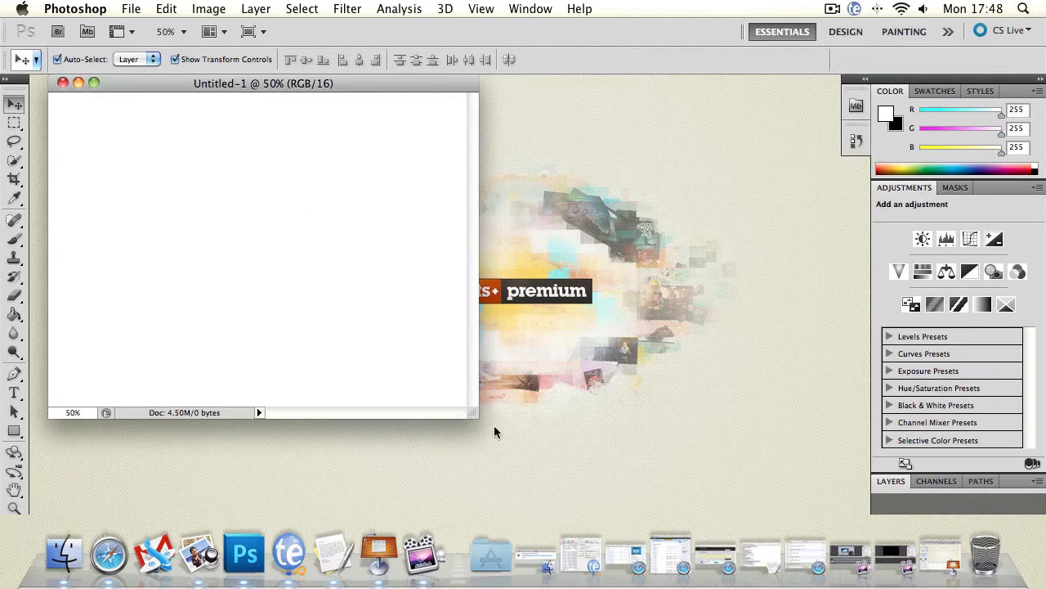
# Step: Enlarge the document window to fill the space between the toolbox and the panels
pyautogui.moveTo(473, 412); pyautogui.dragTo(847, 526)
pyautogui.click(94, 84)
pyautogui.moveTo(132, 84); pyautogui.dragTo(116, 84)
pyautogui.moveTo(455, 408); pyautogui.dragTo(865, 518)
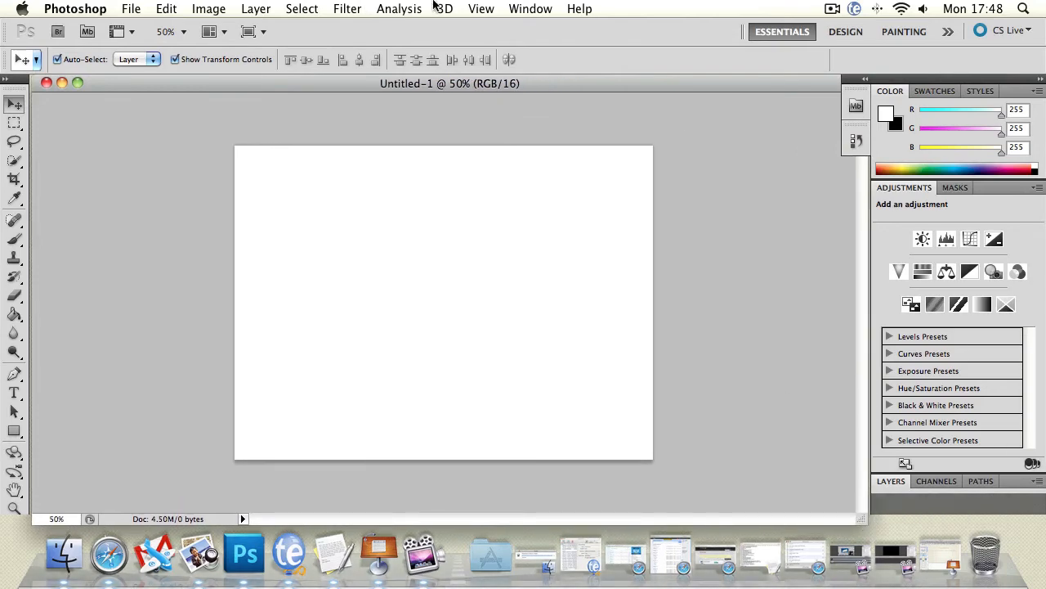
# Step: Show the grid over the blank document
pyautogui.click(469, 8)
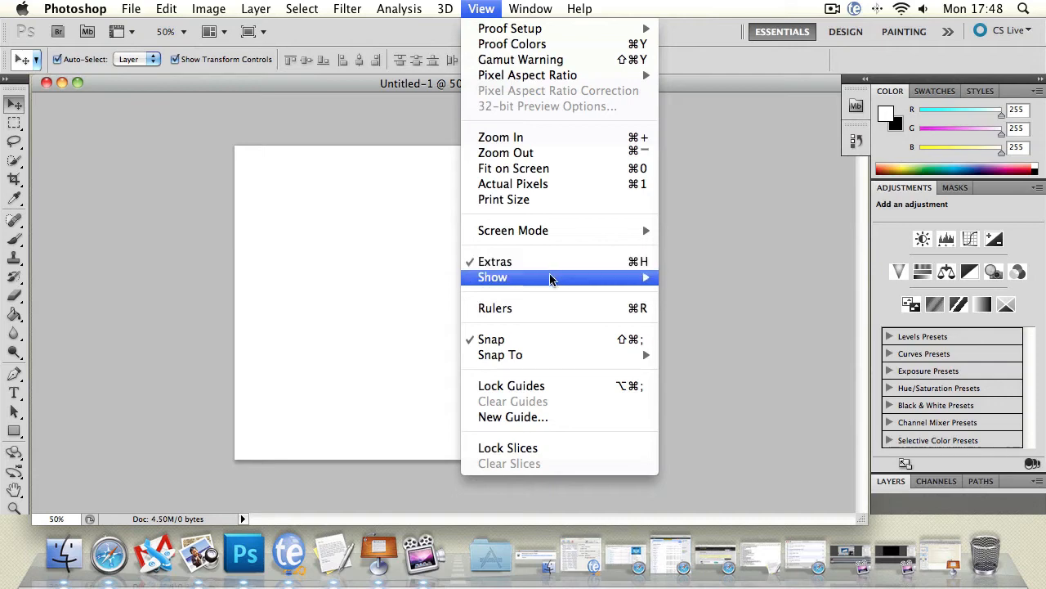
pyautogui.moveTo(550, 280)
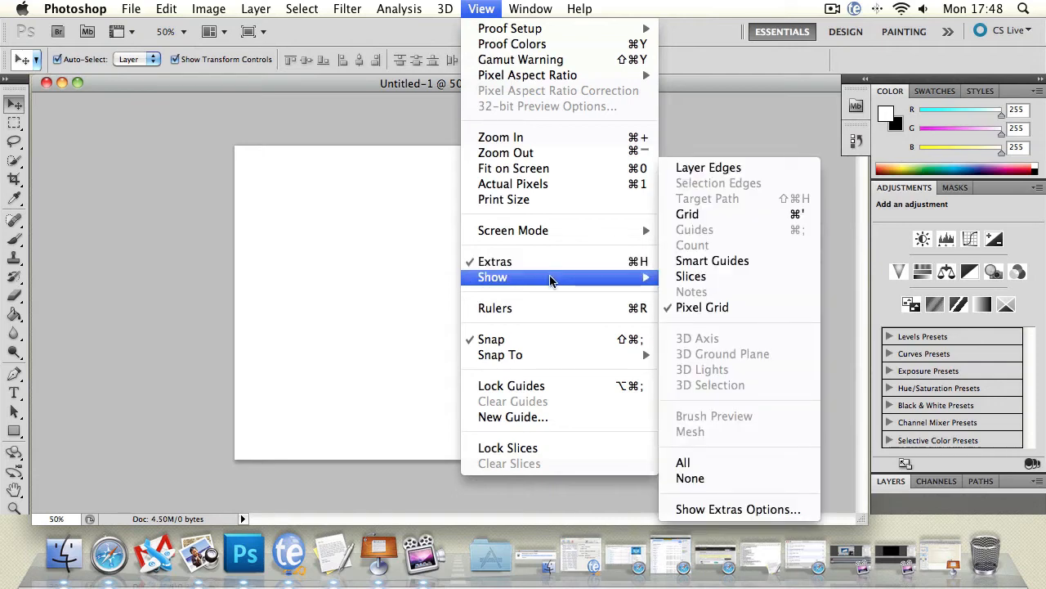
pyautogui.click(685, 216)
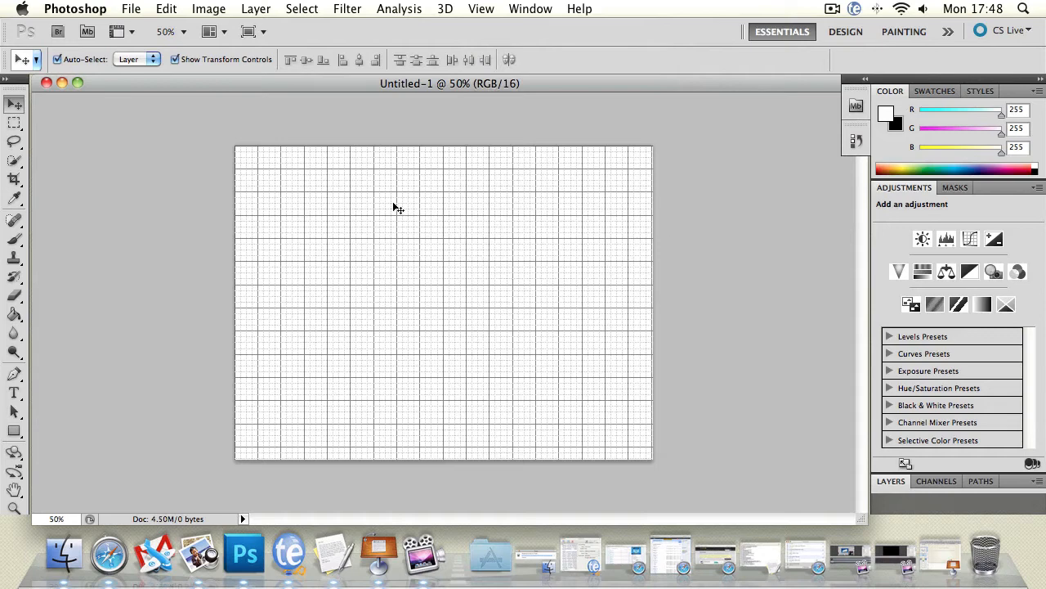
# Step: Examine the grid at magnifications up to 3200% and return the document to fit the screen
pyautogui.click(480, 9)
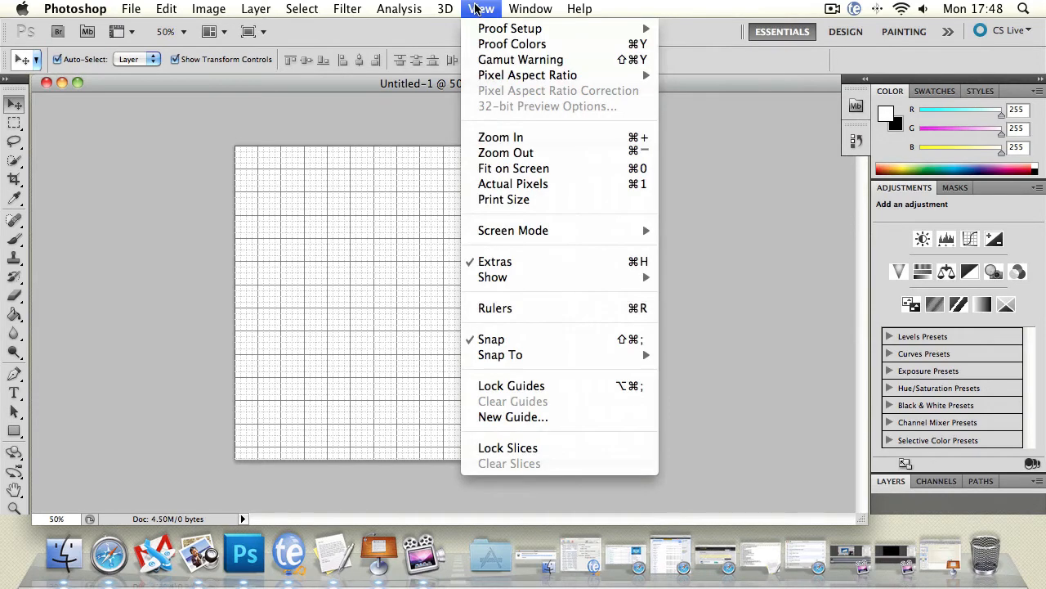
pyautogui.moveTo(636, 276)
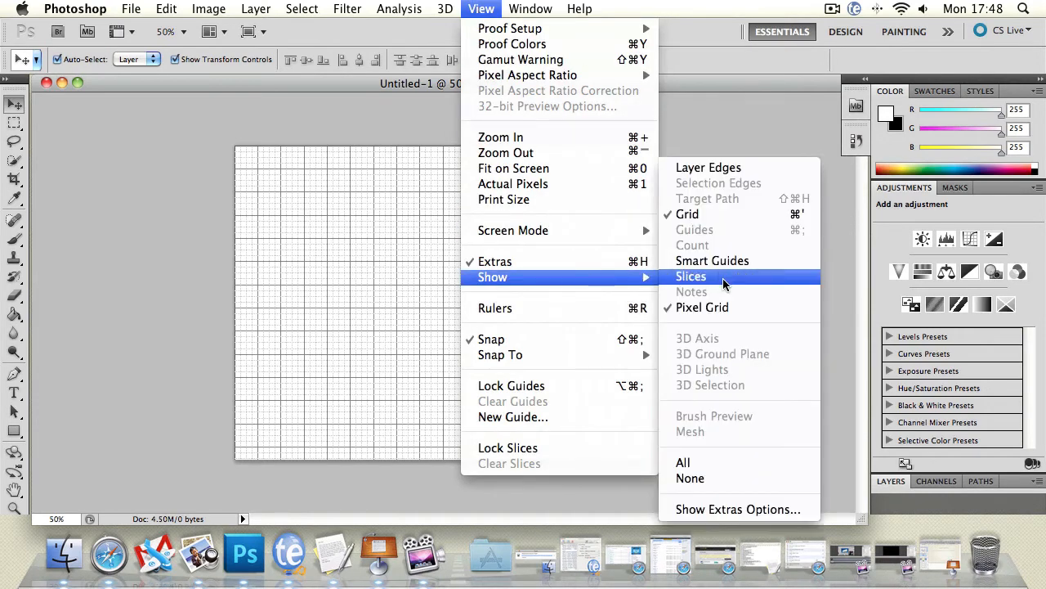
pyautogui.click(215, 129)
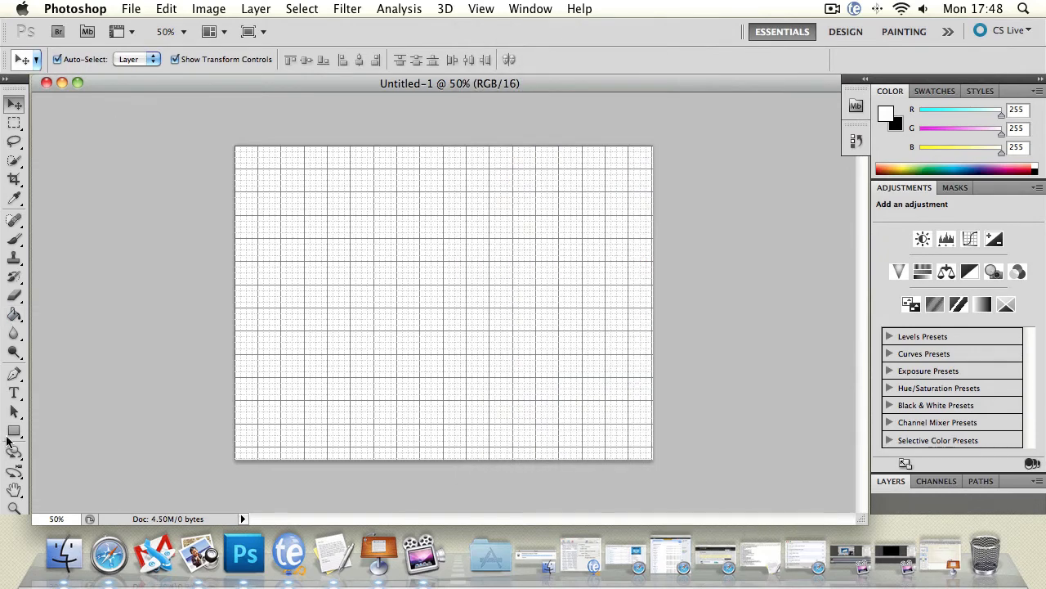
pyautogui.click(14, 508)
pyautogui.click(312, 219)
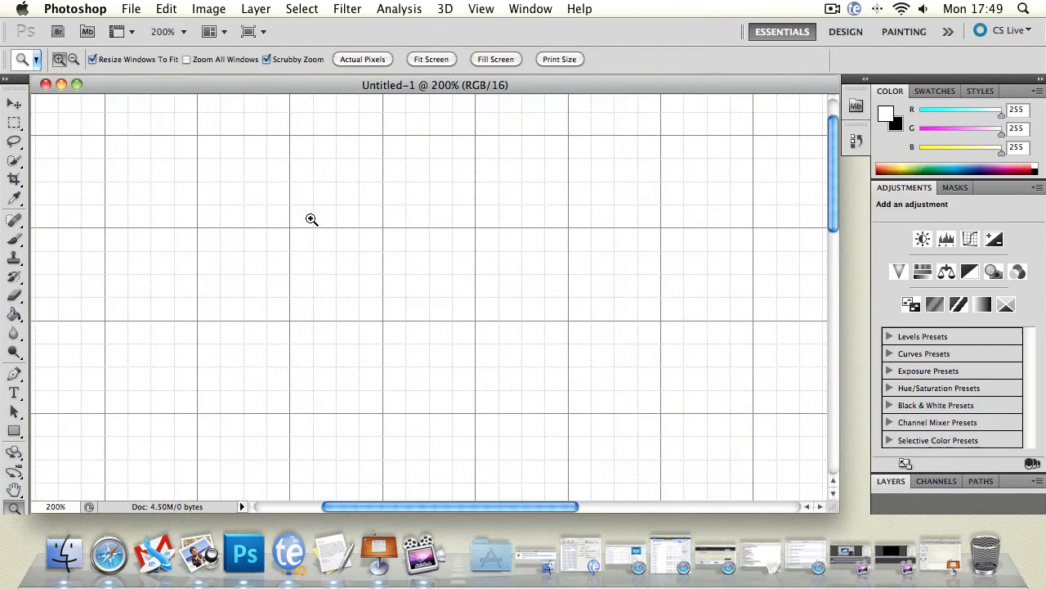
pyautogui.moveTo(312, 220); pyautogui.dragTo(312, 218)
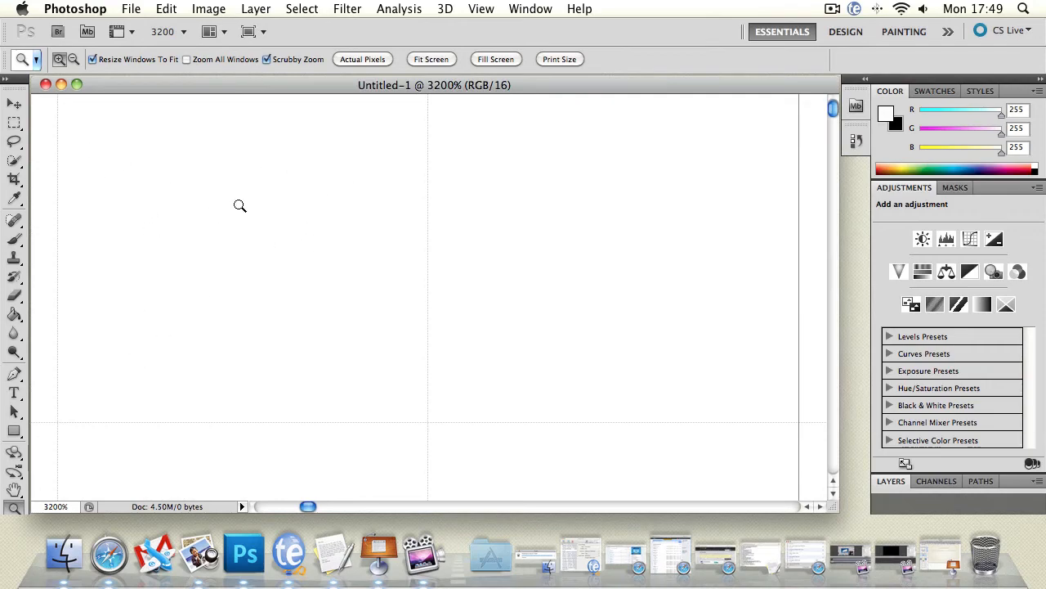
pyautogui.click(431, 59)
# Step: Turn on the display of layer edges
pyautogui.click(481, 8)
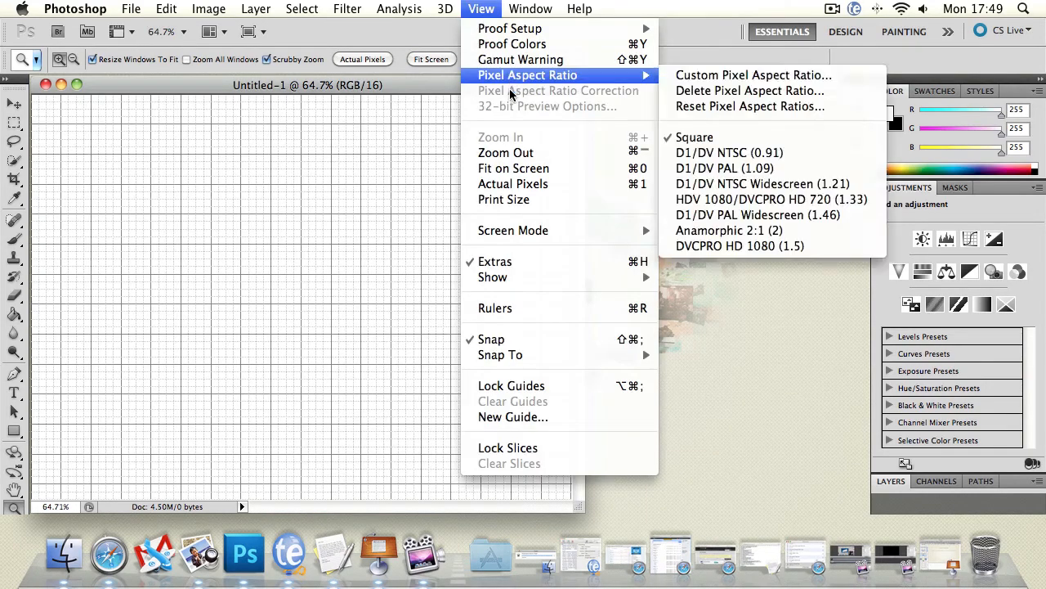
pyautogui.moveTo(523, 277)
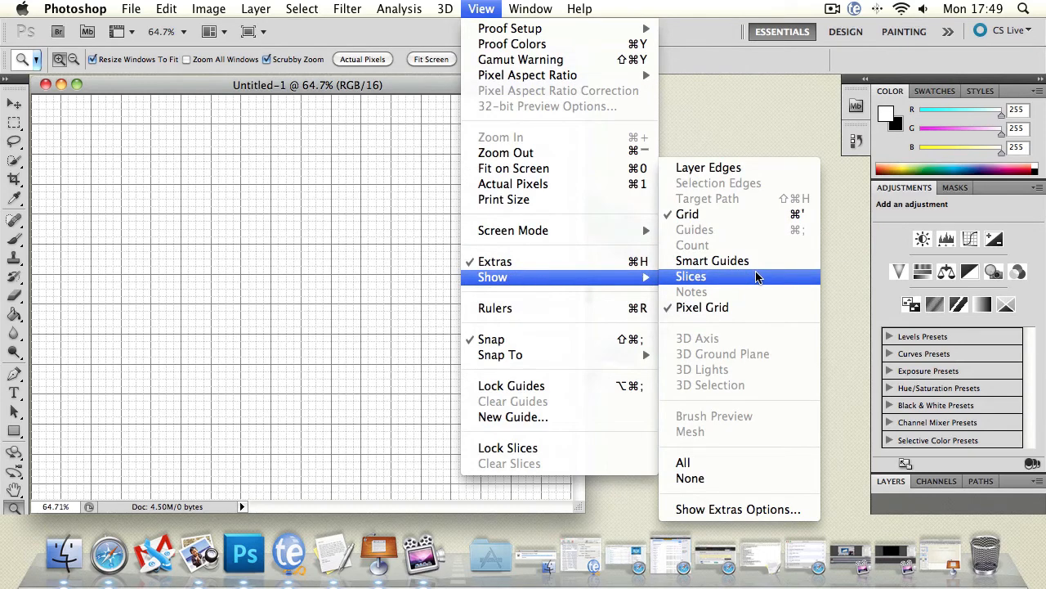
pyautogui.click(708, 167)
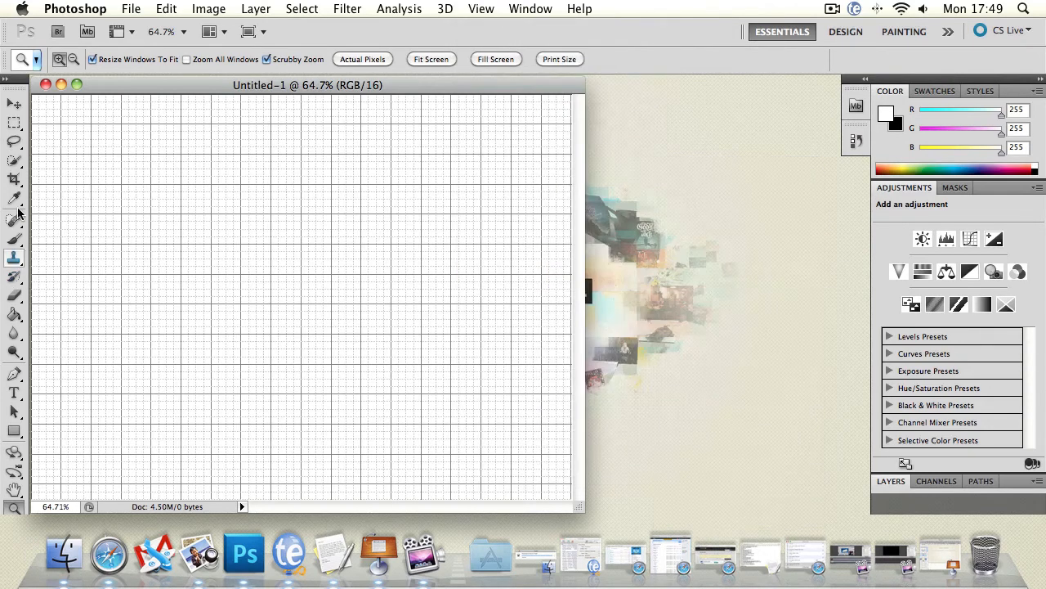
# Step: Draw a large rectangular marquee selection in the middle of the canvas and deselect it
pyautogui.click(14, 122)
pyautogui.moveTo(188, 131); pyautogui.dragTo(458, 393)
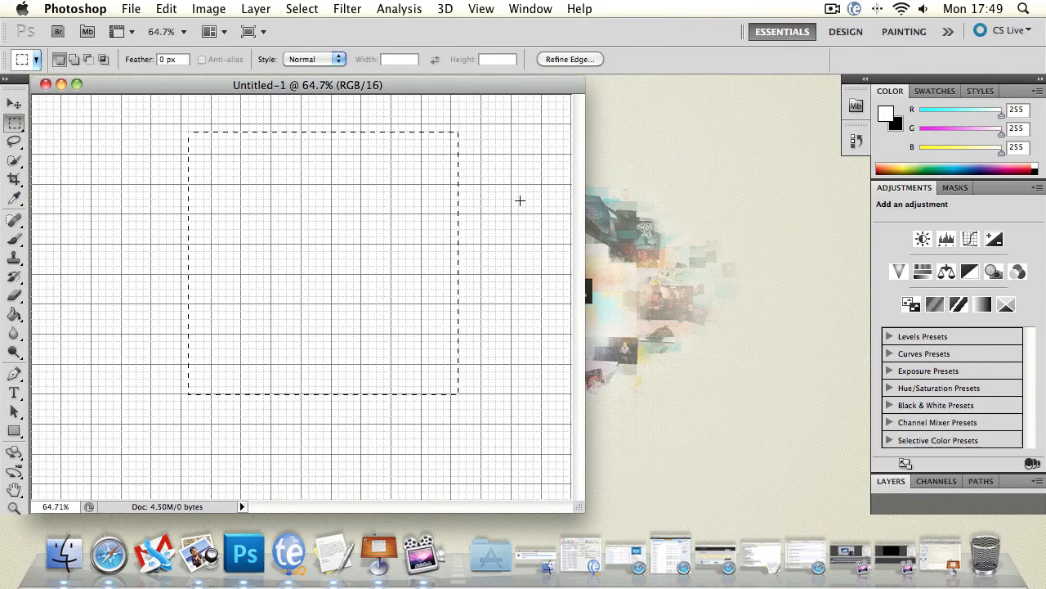
pyautogui.click(421, 210)
# Step: Turn off the display of layer edges
pyautogui.click(482, 10)
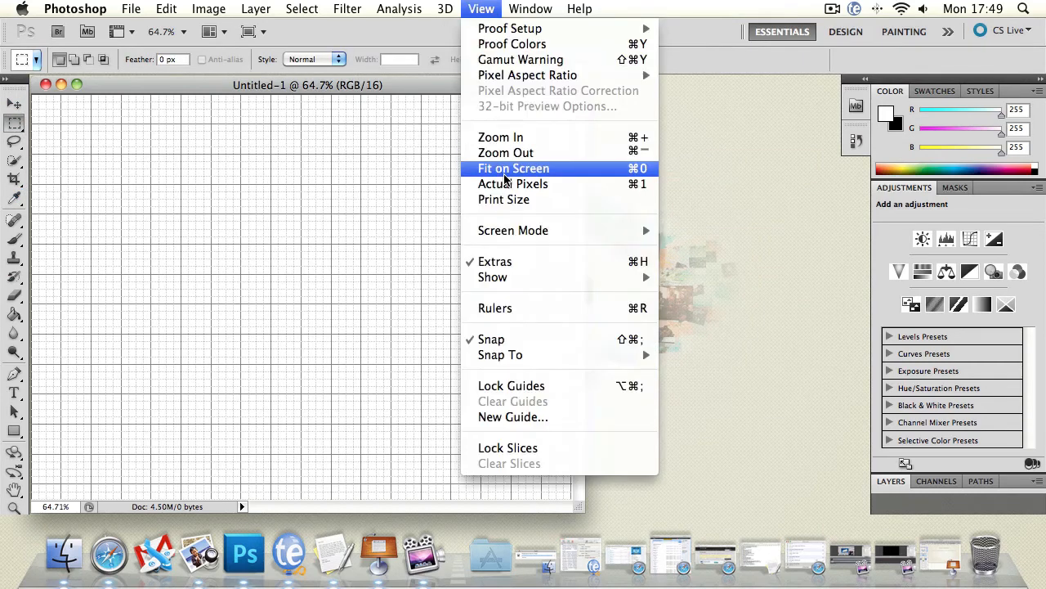
pyautogui.moveTo(527, 278)
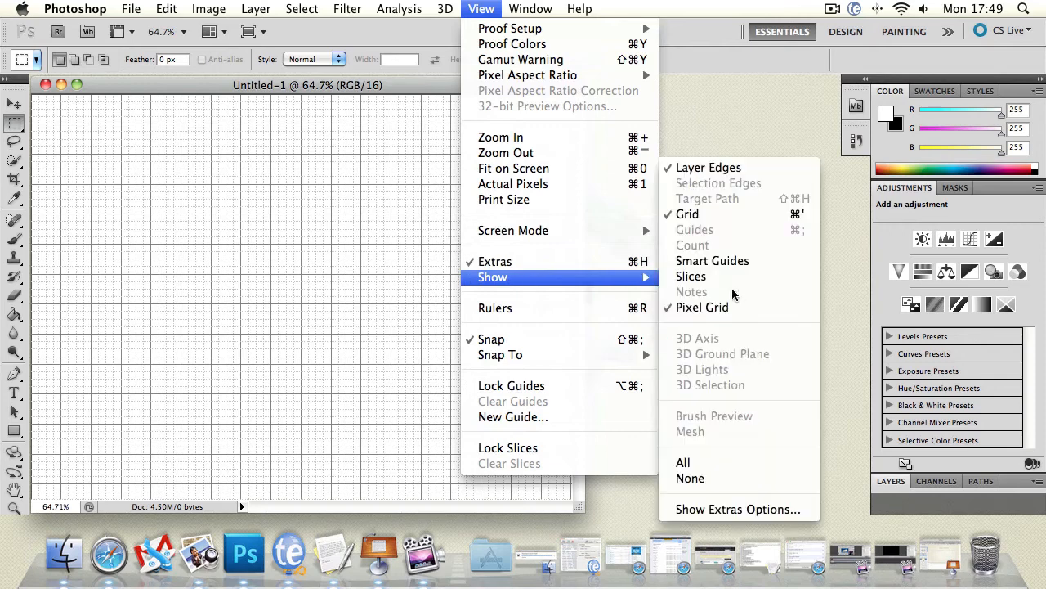
pyautogui.click(720, 167)
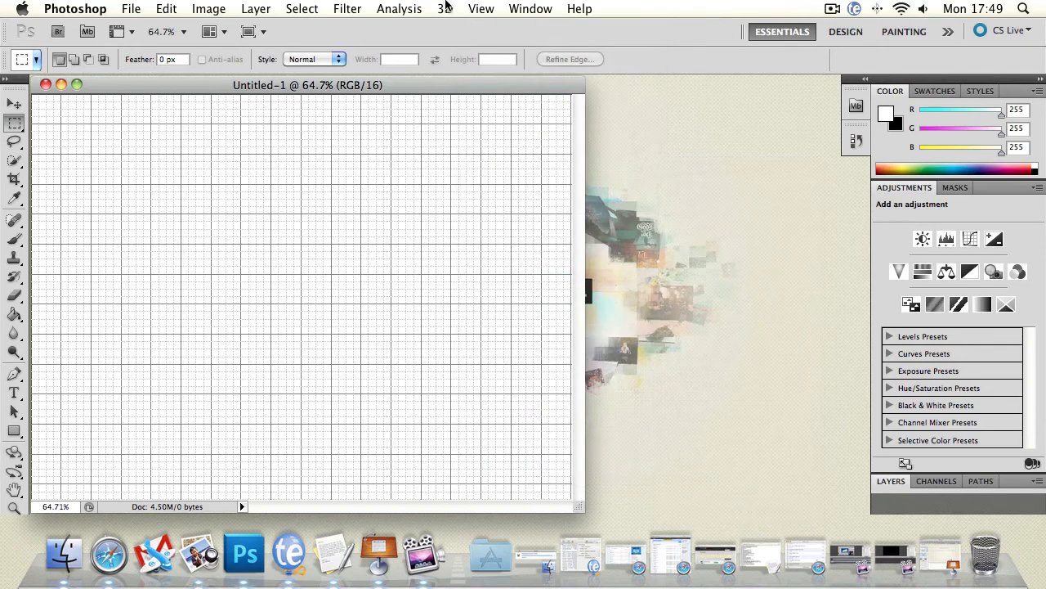
# Step: Hide the grid over the document
pyautogui.click(482, 9)
pyautogui.moveTo(553, 235)
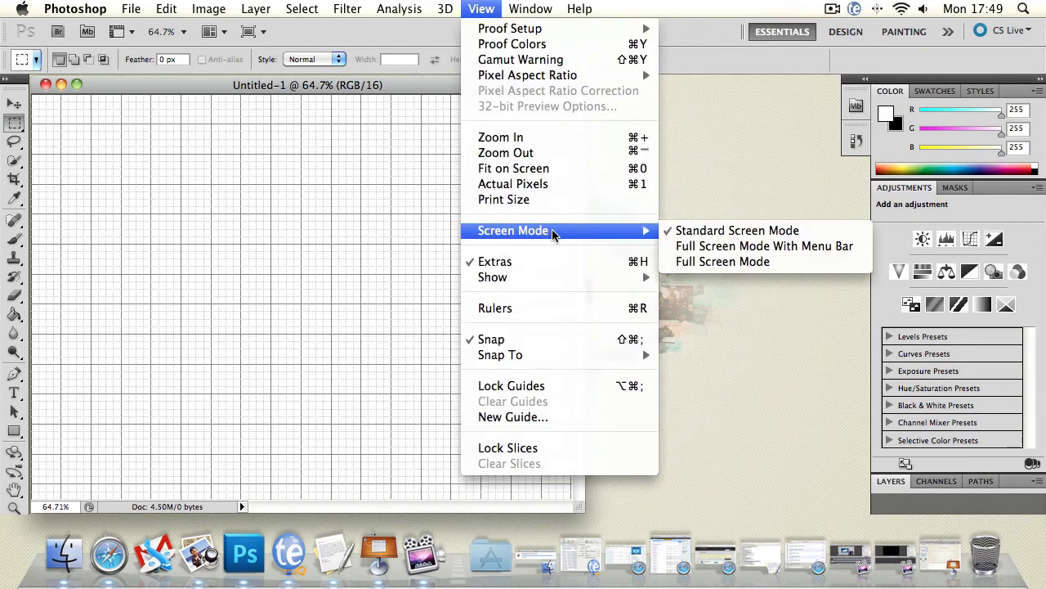
pyautogui.moveTo(530, 7)
pyautogui.moveTo(484, 6)
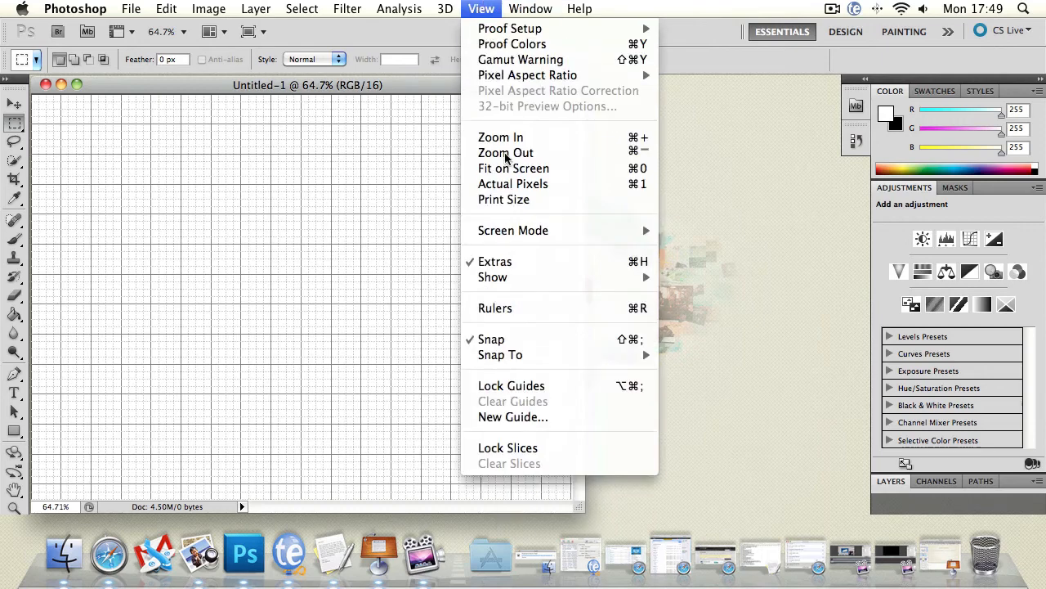
pyautogui.moveTo(510, 278)
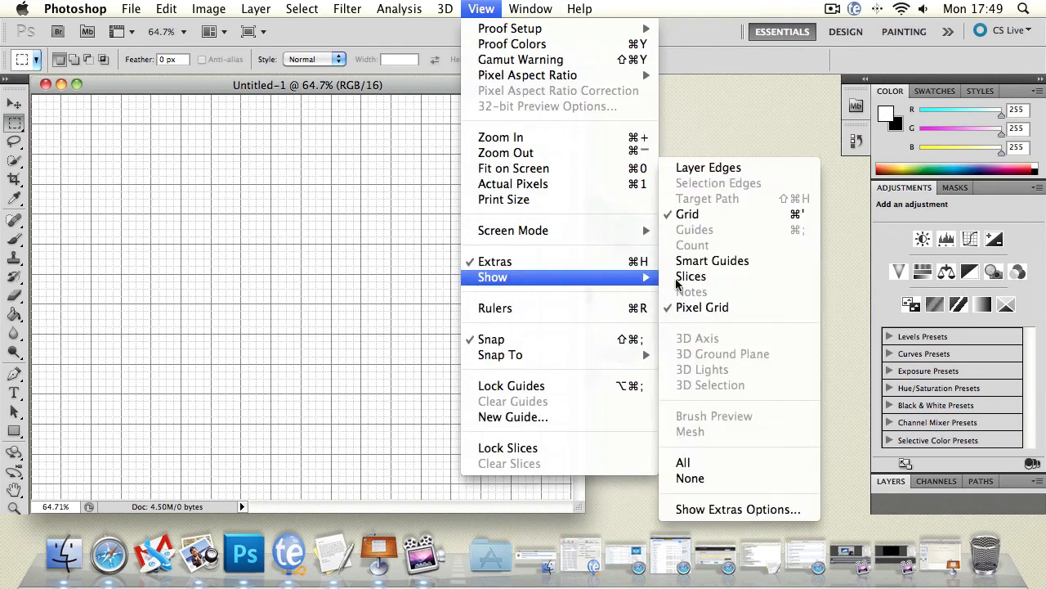
pyautogui.click(736, 213)
# Step: Display the rulers and widen the document window to fill the space up to the panels
pyautogui.click(483, 8)
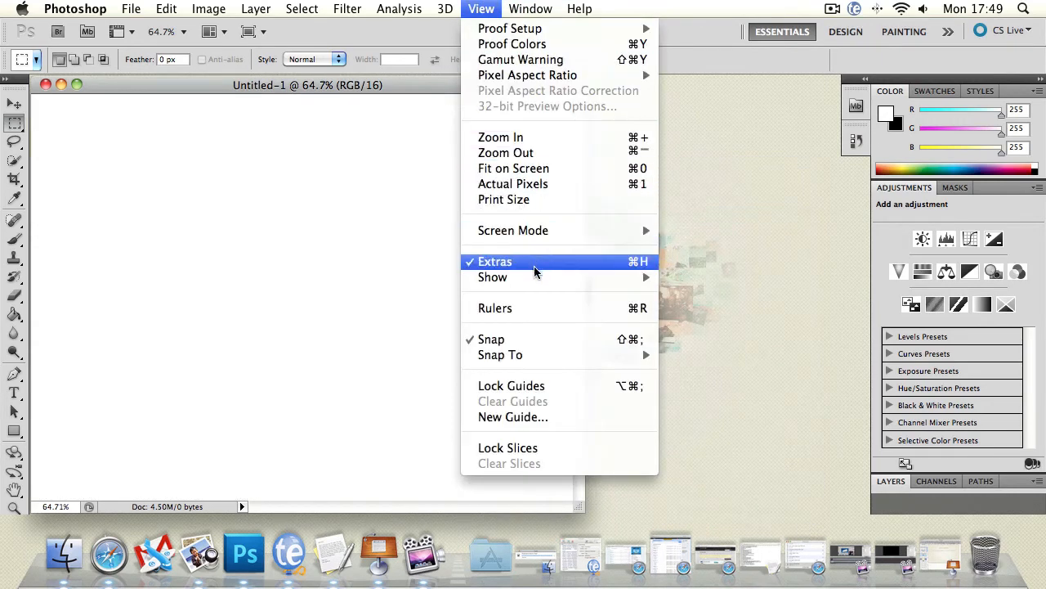
pyautogui.click(528, 307)
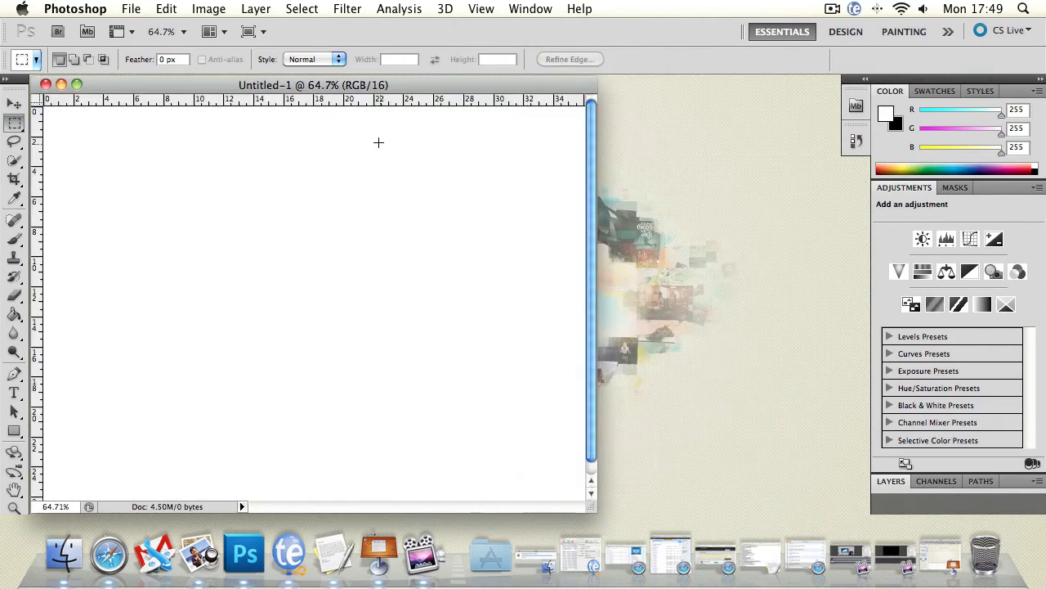
pyautogui.moveTo(357, 87); pyautogui.dragTo(358, 85)
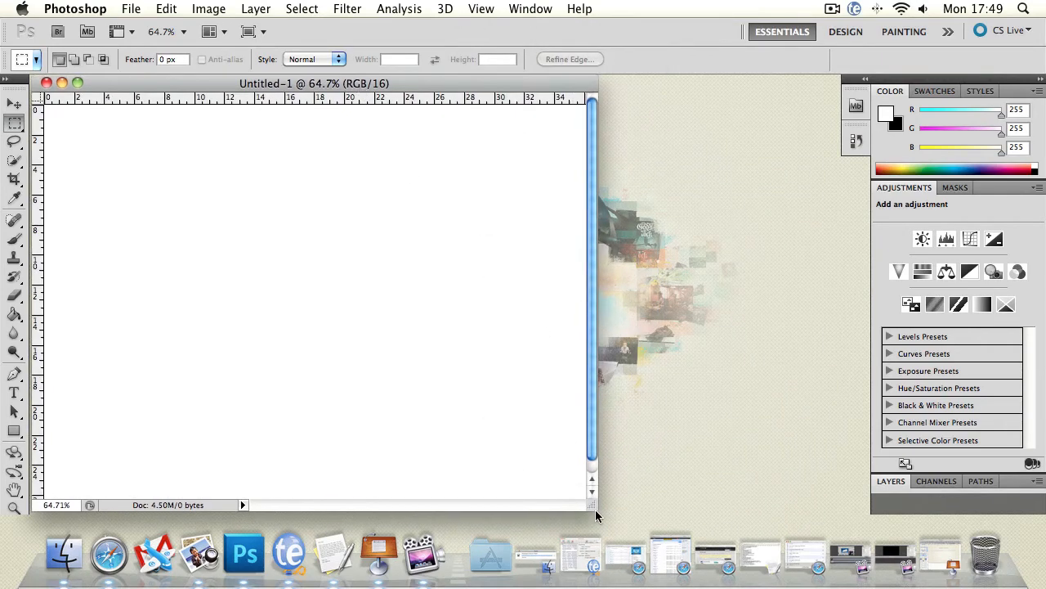
pyautogui.moveTo(596, 516); pyautogui.dragTo(838, 528)
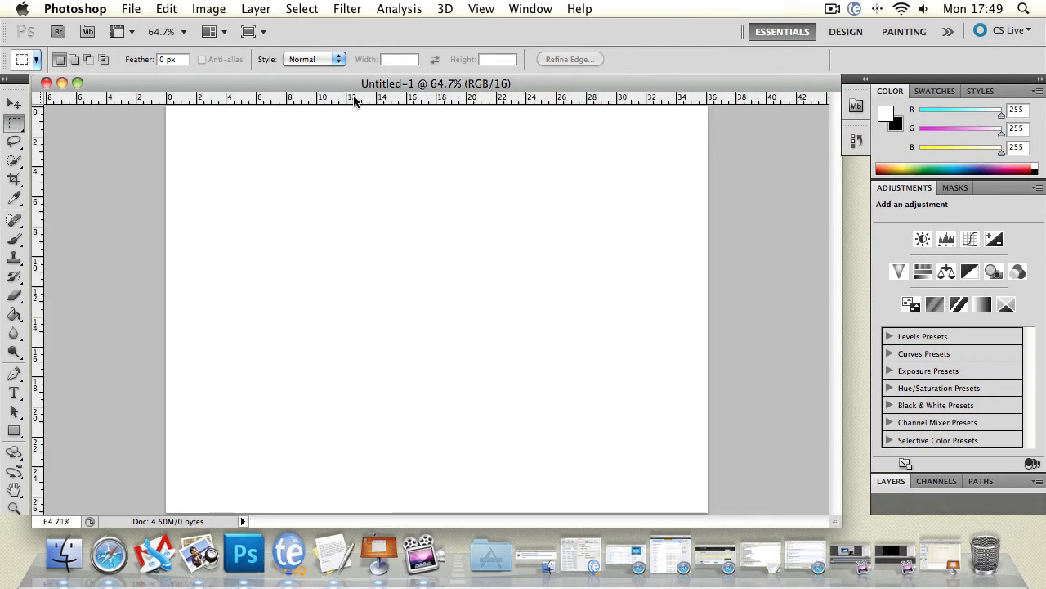
# Step: Switch the ruler units to pixels
pyautogui.rightClick(355, 99)
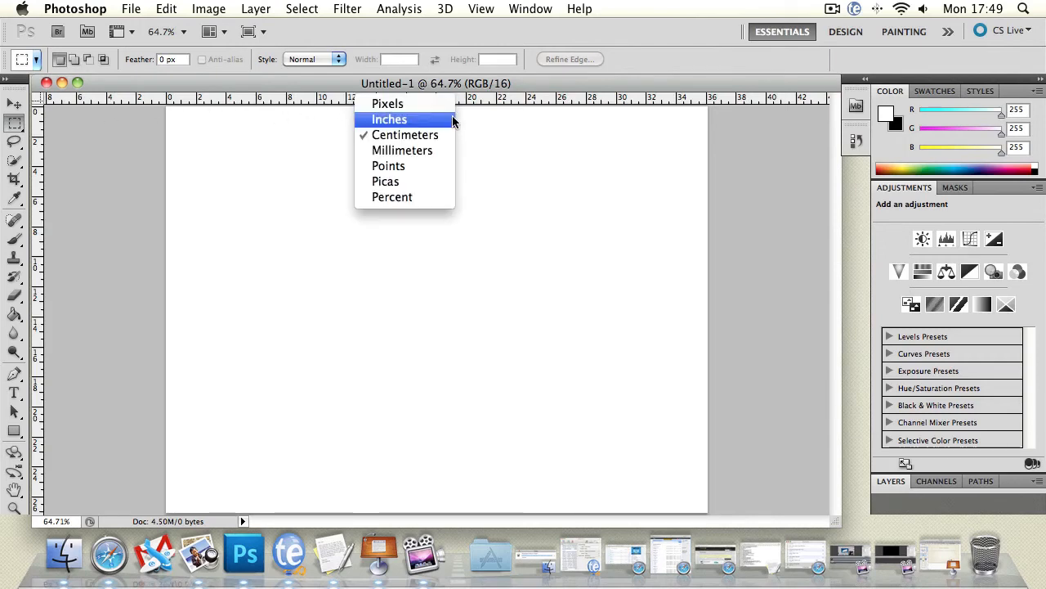
pyautogui.click(409, 103)
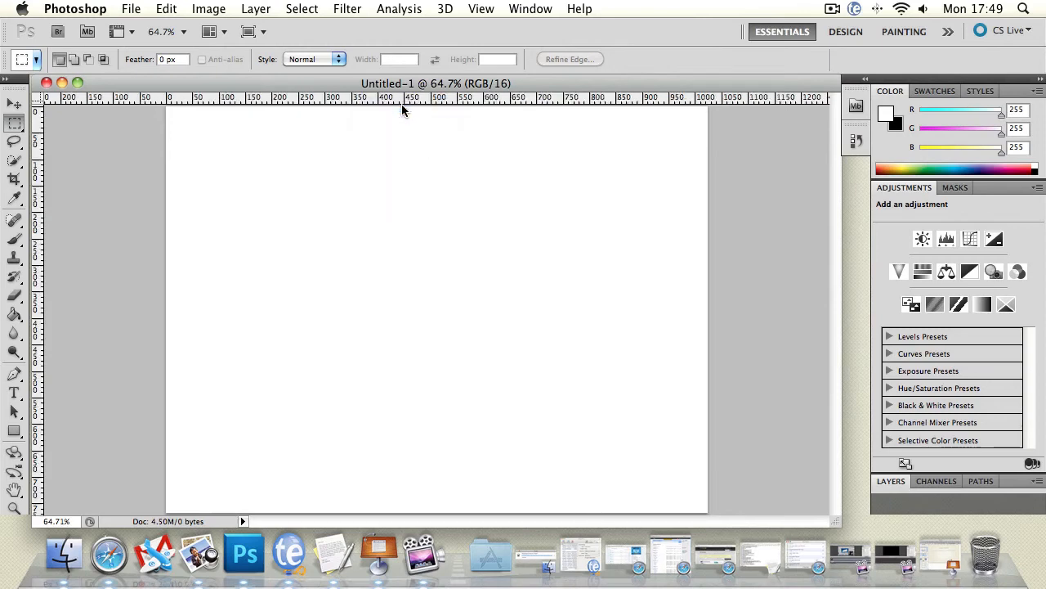
pyautogui.moveTo(39, 99)
pyautogui.mouseDown()
pyautogui.moveTo(145, 128)
pyautogui.moveTo(37, 99)
pyautogui.mouseUp()
# Step: Add a horizontal guide at about 175 px and a vertical guide at about 150 px from the rulers
pyautogui.moveTo(254, 98); pyautogui.dragTo(280, 197)
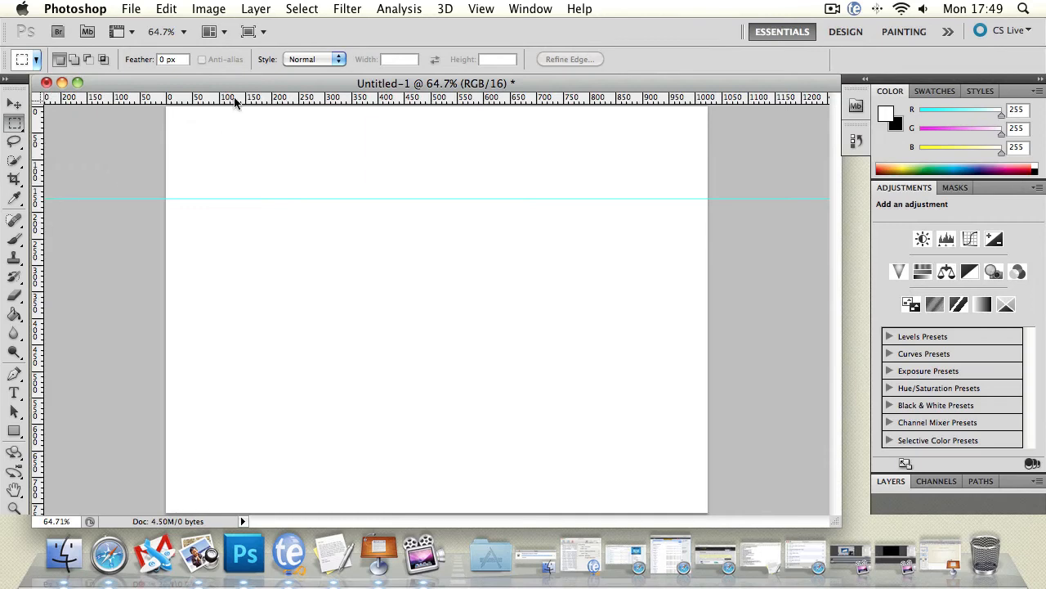
pyautogui.moveTo(38, 221); pyautogui.dragTo(246, 235)
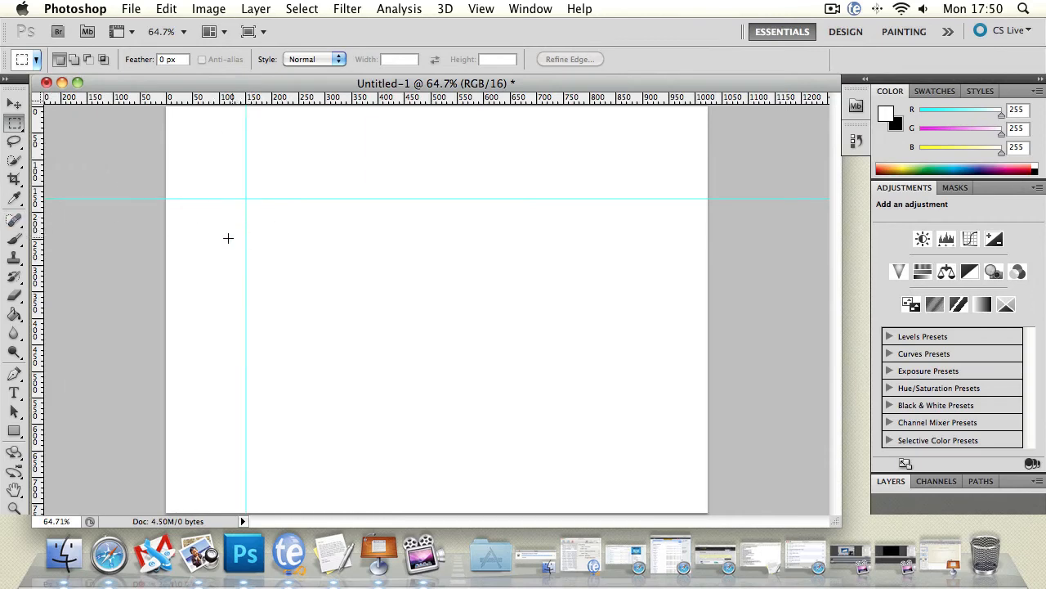
# Step: Expand the toolbox to two columns and make black the foreground colour for the Brush tool
pyautogui.click(13, 239)
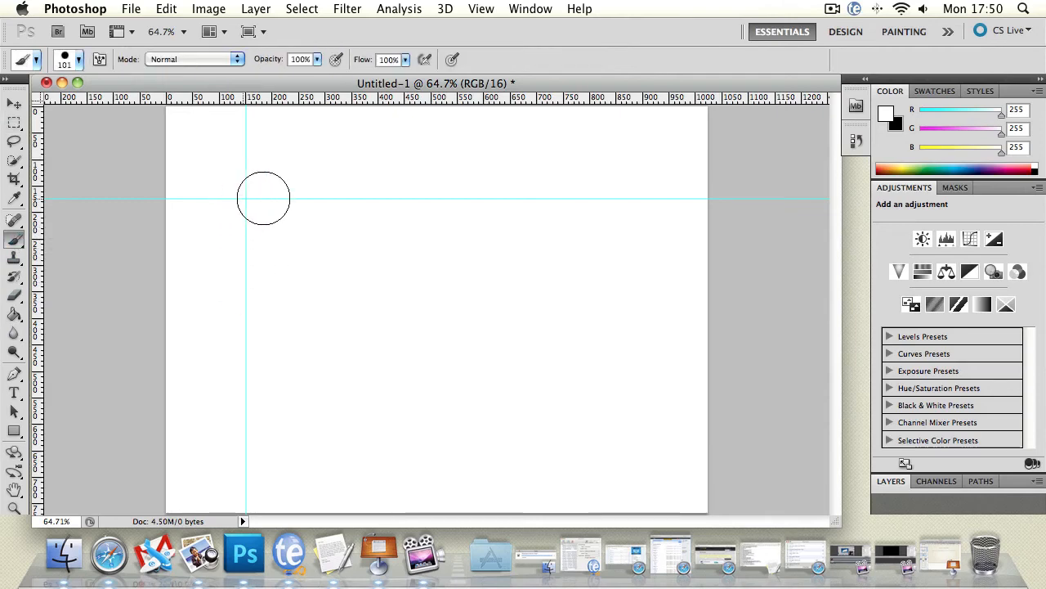
pyautogui.click(4, 79)
pyautogui.click(35, 320)
# Step: Paint thick black brush strokes along both guides and diagonally across the canvas
pyautogui.moveTo(246, 189)
pyautogui.mouseDown()
pyautogui.moveTo(246, 441)
pyautogui.moveTo(316, 194)
pyautogui.moveTo(640, 197)
pyautogui.mouseUp()
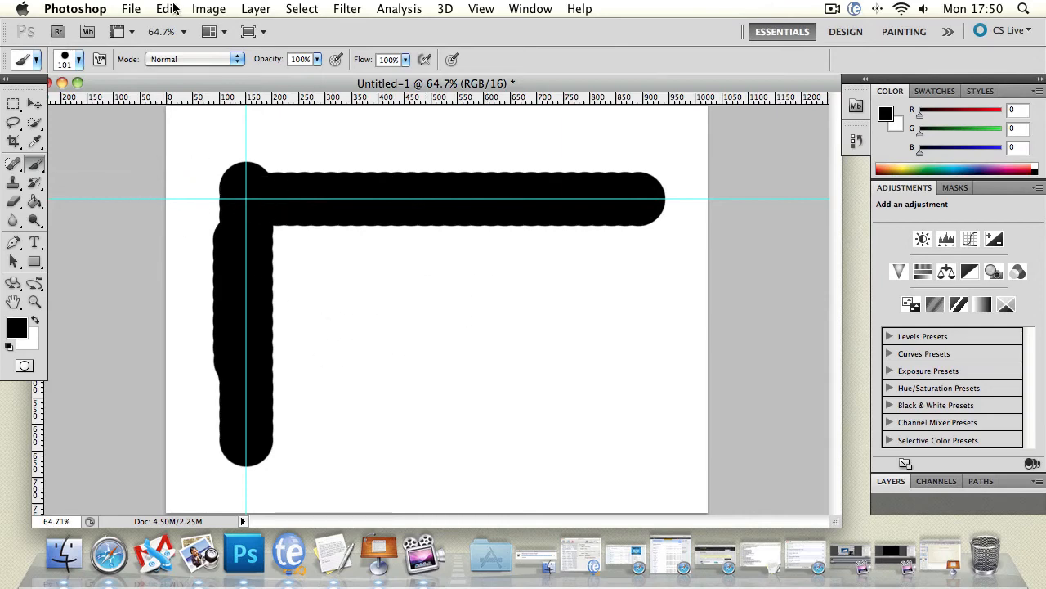
pyautogui.moveTo(305, 391); pyautogui.dragTo(255, 310)
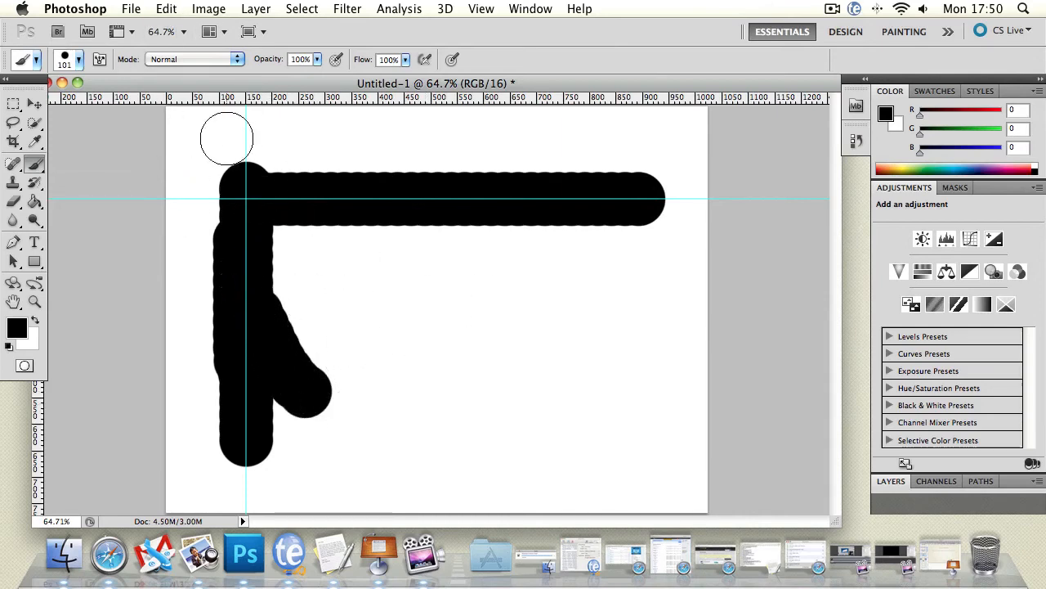
pyautogui.moveTo(420, 128); pyautogui.dragTo(662, 286)
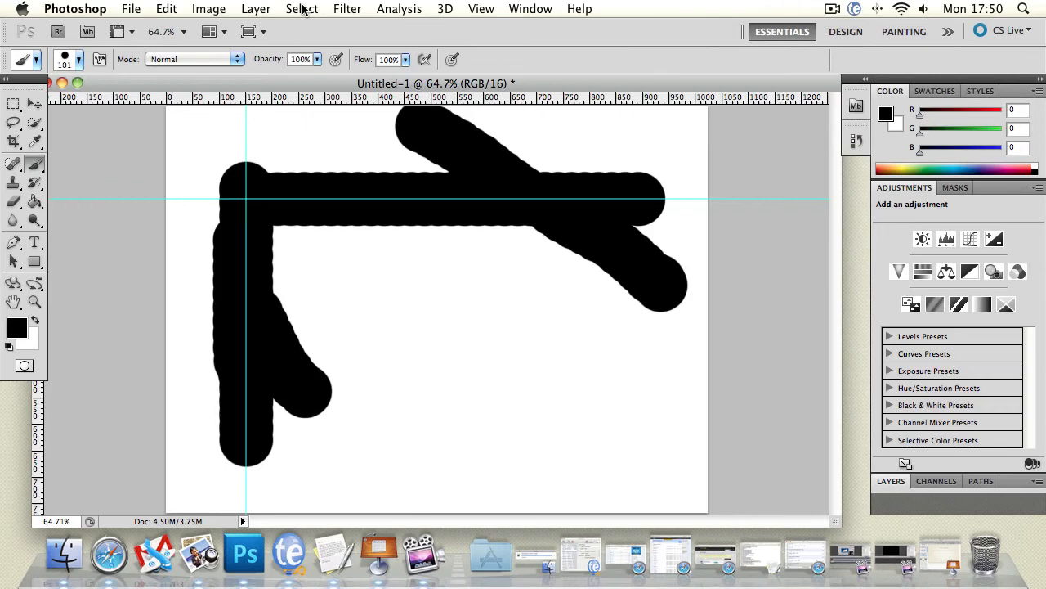
# Step: Undo all the black brush strokes
pyautogui.press('super+alt+z')
pyautogui.press('super+alt+z')
pyautogui.press('super+alt+z')
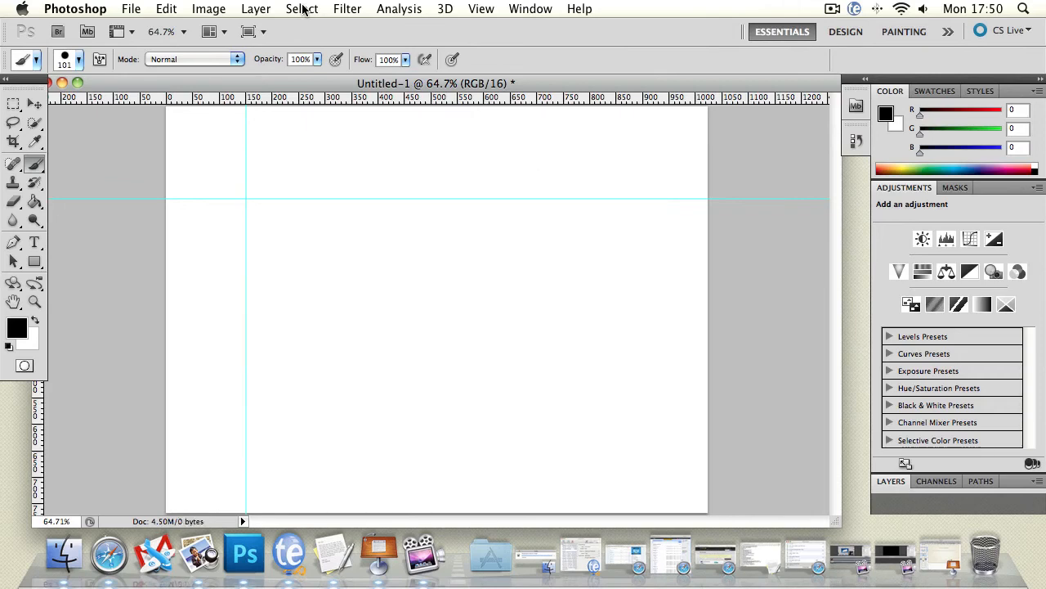
# Step: Move the document window clear of the toolbox and relocate the ruler origin to near the canvas's lower-right corner
pyautogui.click(35, 103)
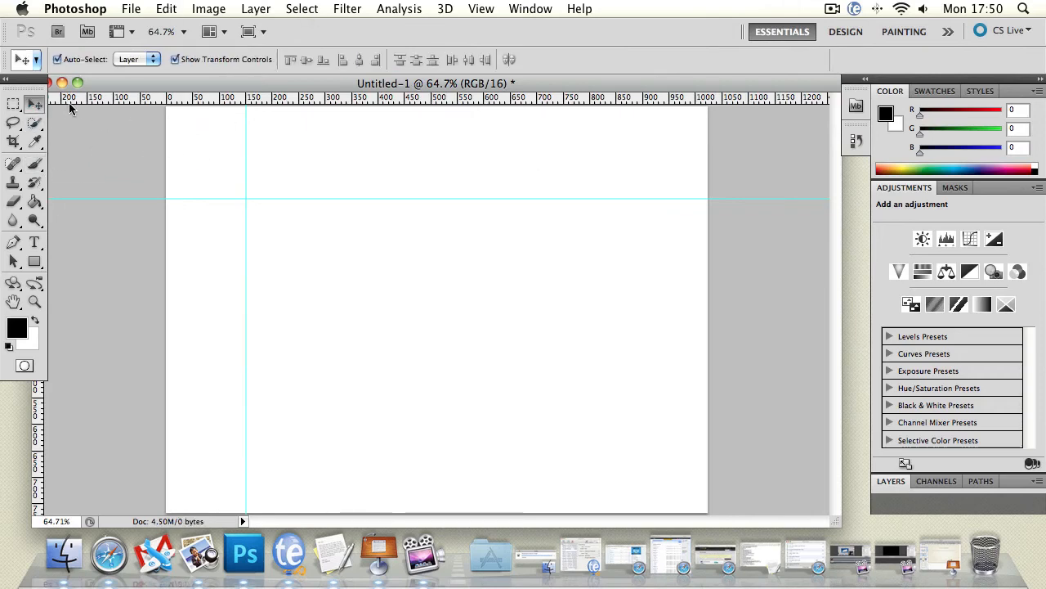
pyautogui.moveTo(125, 81); pyautogui.dragTo(156, 83)
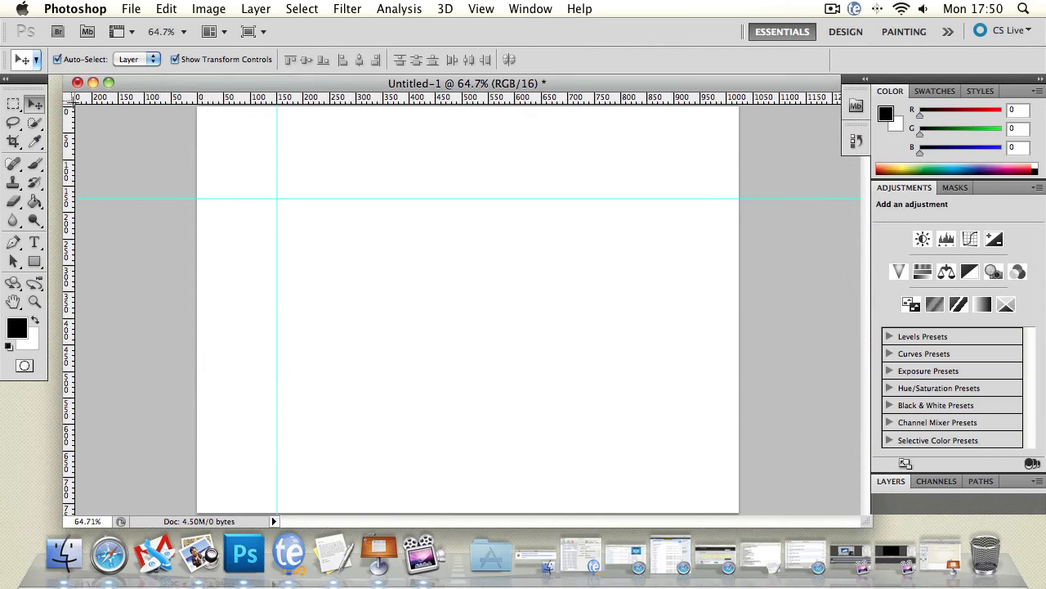
pyautogui.moveTo(71, 99); pyautogui.dragTo(677, 469)
# Step: Add horizontal guides at about 635 px and 300 px from the new origin, and a vertical guide at about 455 px
pyautogui.moveTo(456, 108); pyautogui.dragTo(451, 309)
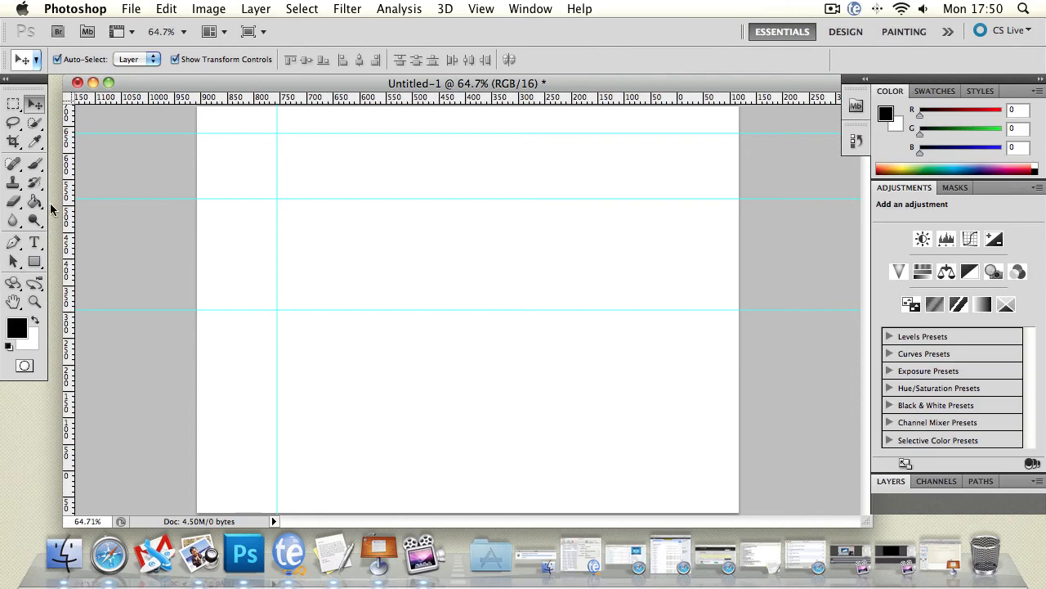
pyautogui.moveTo(67, 182); pyautogui.dragTo(439, 189)
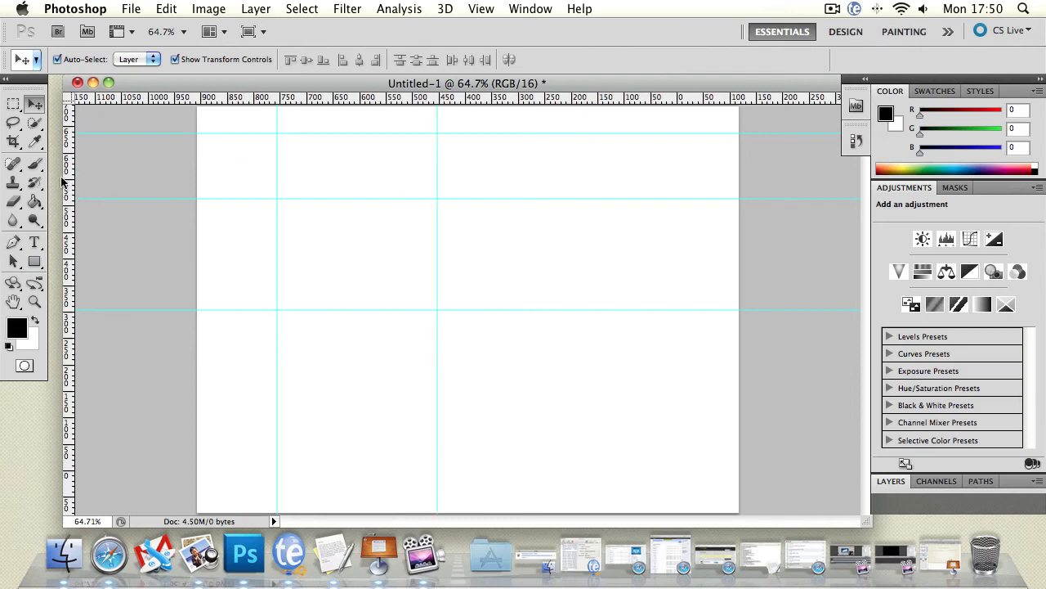
# Step: Paint the upper rectangle enclosed by the four guides black with the Brush inside a rectangular marquee selection, and deselect it
pyautogui.click(13, 103)
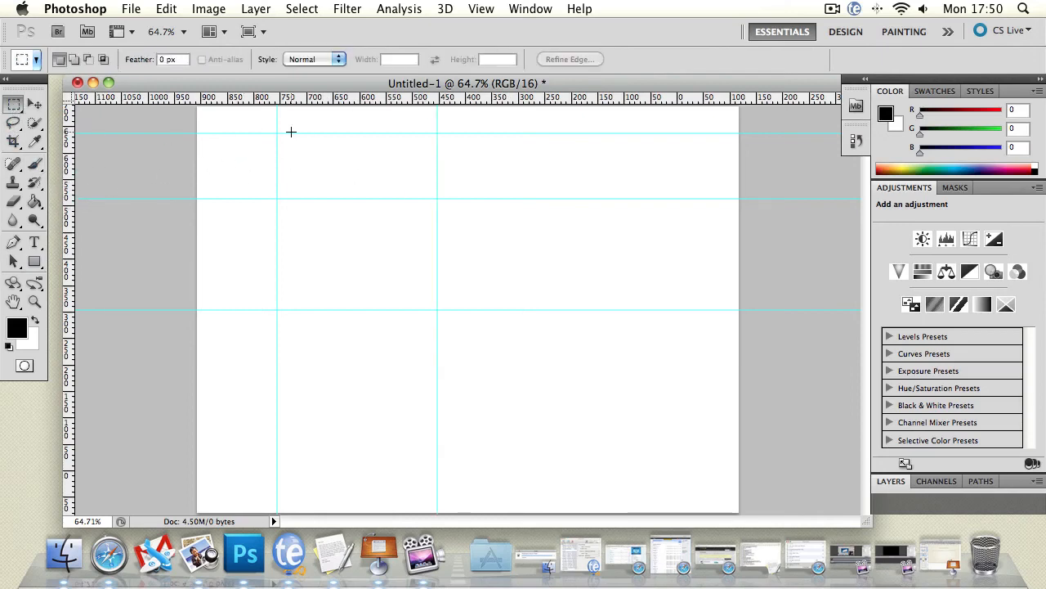
pyautogui.moveTo(400, 180); pyautogui.dragTo(437, 198)
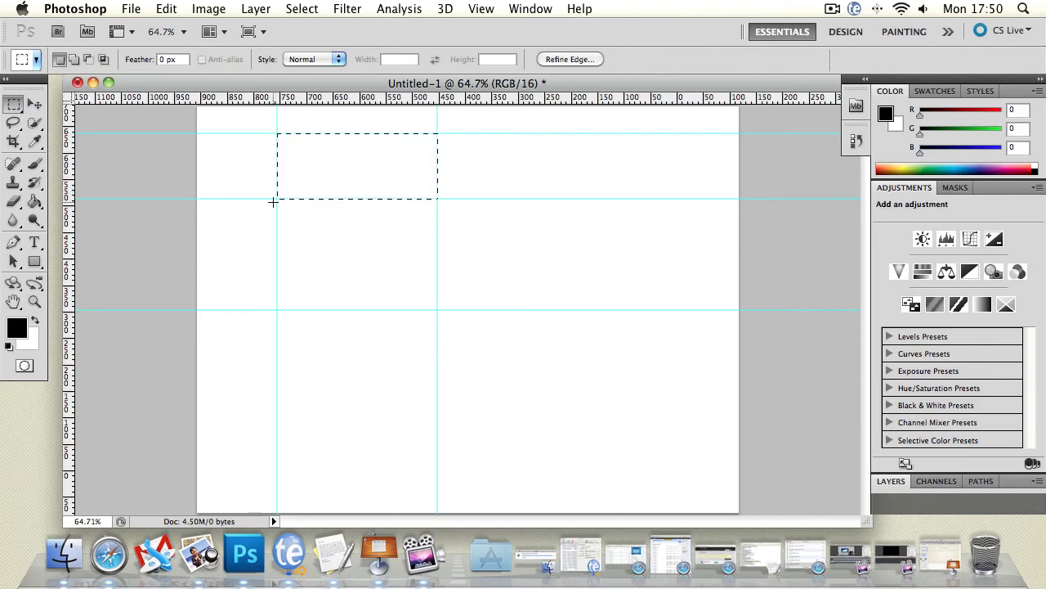
pyautogui.click(35, 163)
pyautogui.click(385, 166)
pyautogui.moveTo(331, 171)
pyautogui.mouseDown()
pyautogui.moveTo(356, 159)
pyautogui.moveTo(215, 171)
pyautogui.moveTo(385, 183)
pyautogui.mouseUp()
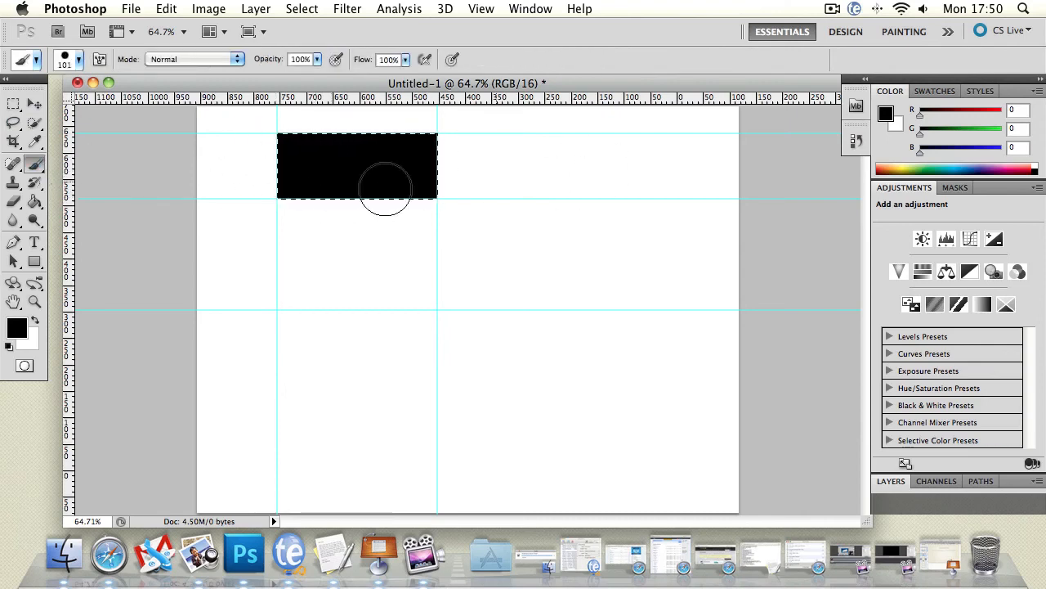
pyautogui.click(7, 122)
pyautogui.click(445, 132)
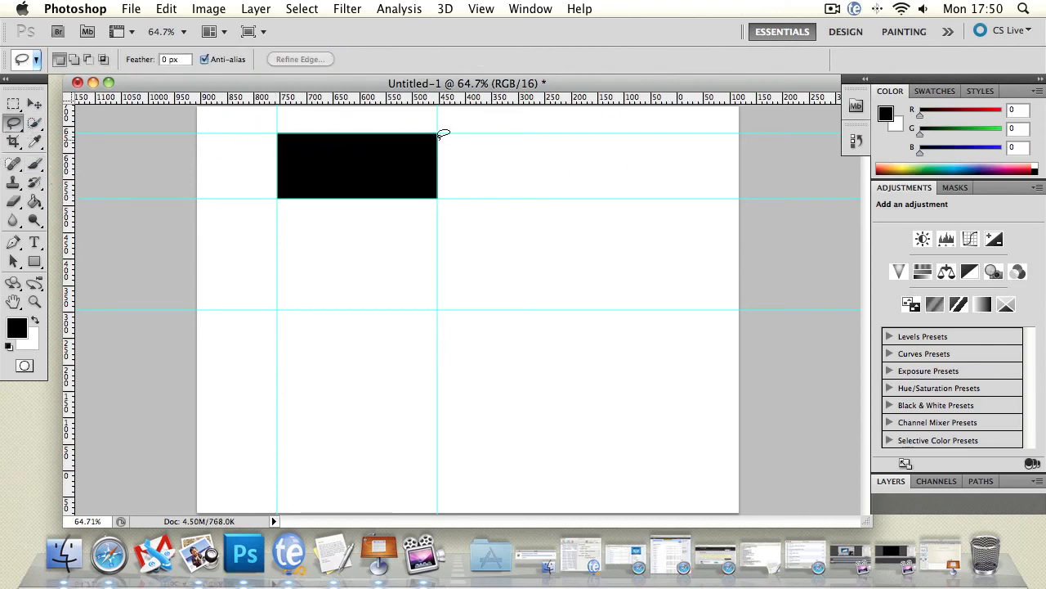